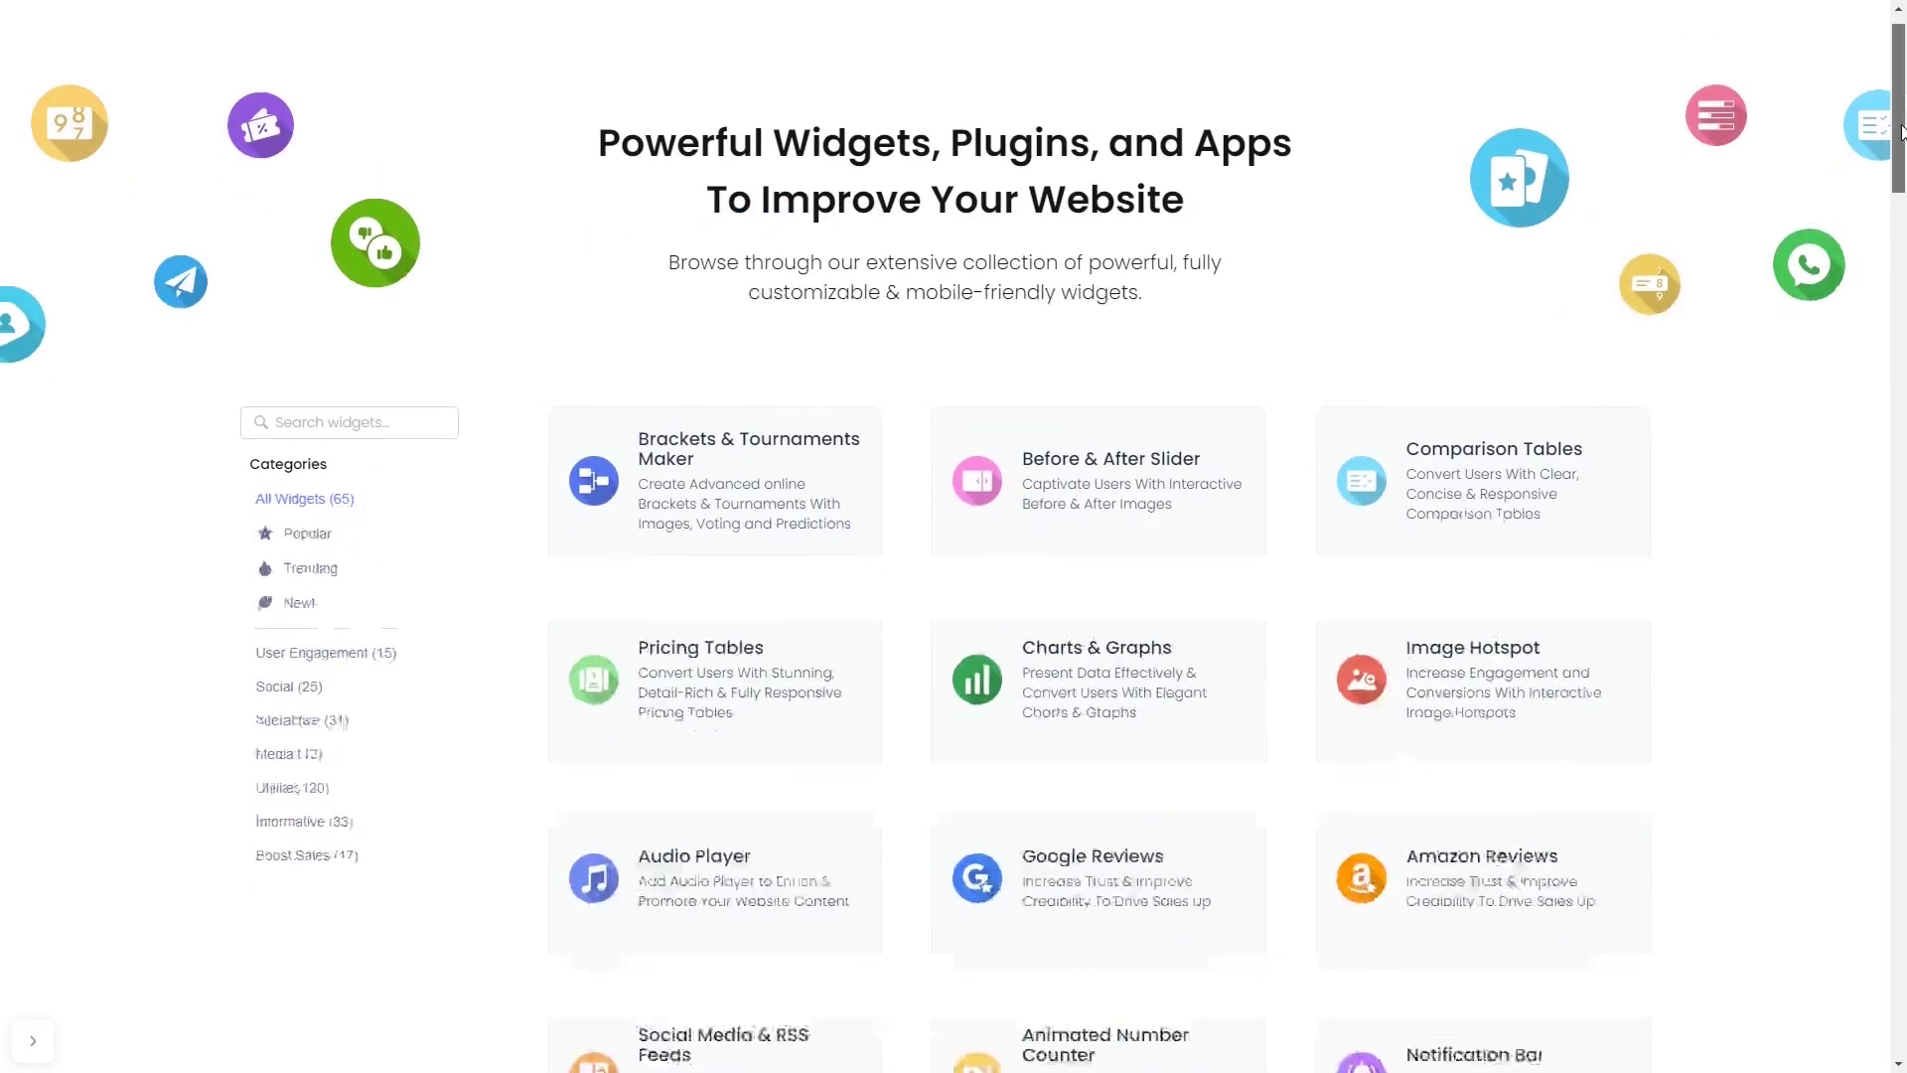
left_click_drag(1899, 126, 1899, 596)
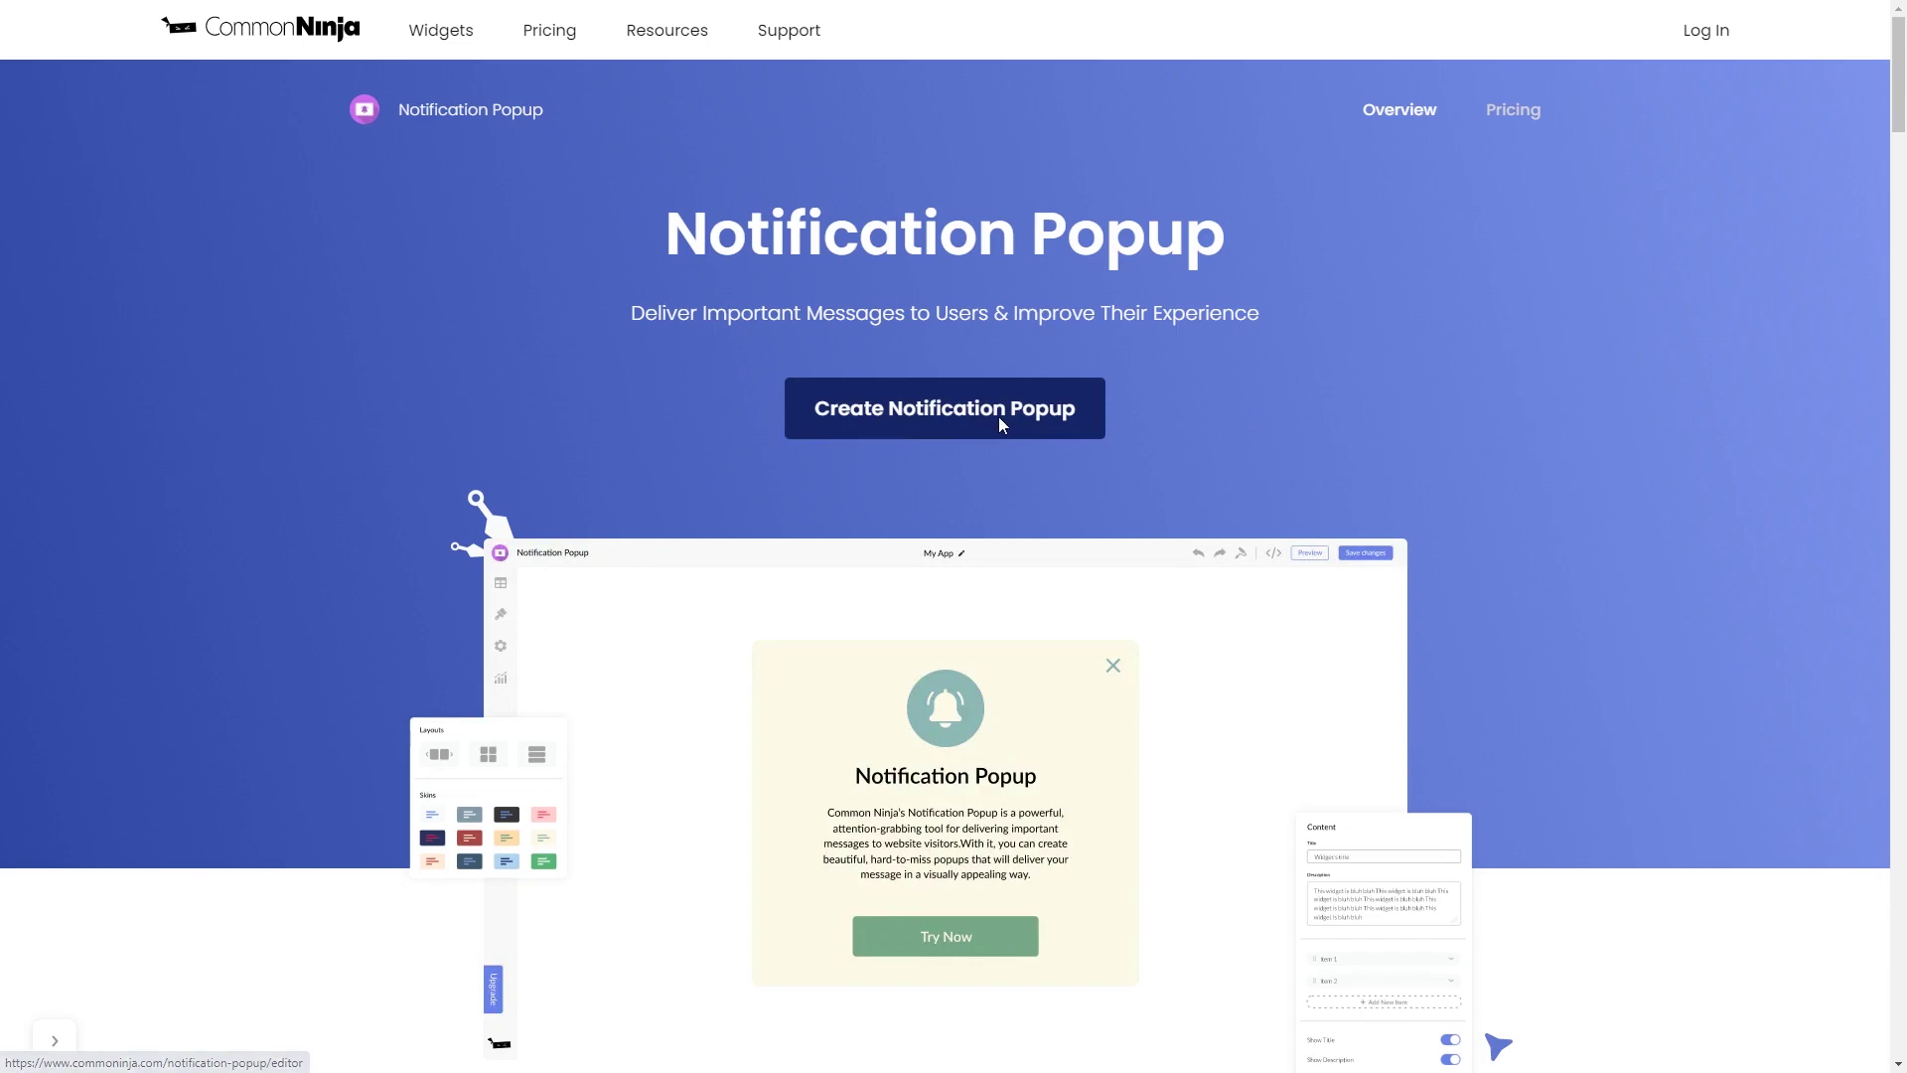
Create a new Notification Popup widget from the Notification Popup page
left_click(998, 425)
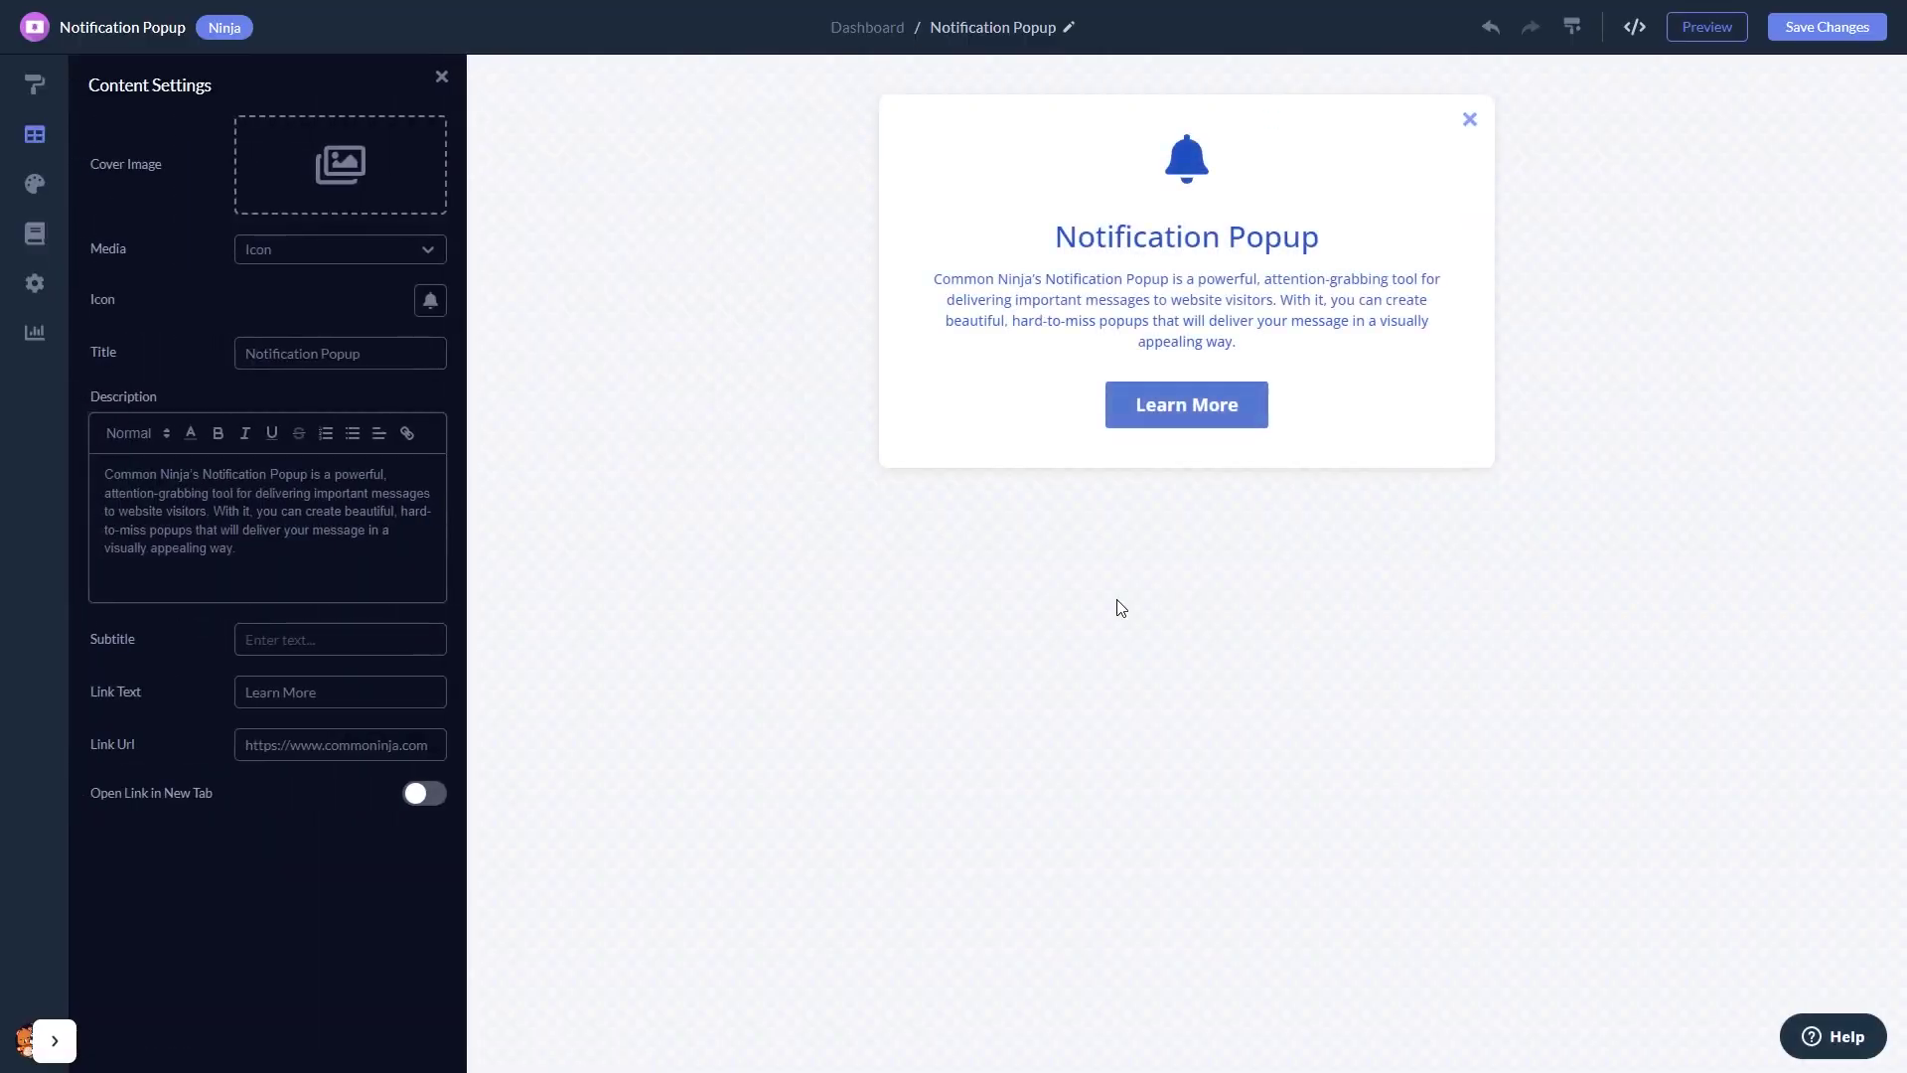
Set the popup's cover image to the Unsplash Brainstorming photo of people at laptops
left_click(412, 199)
left_click(313, 136)
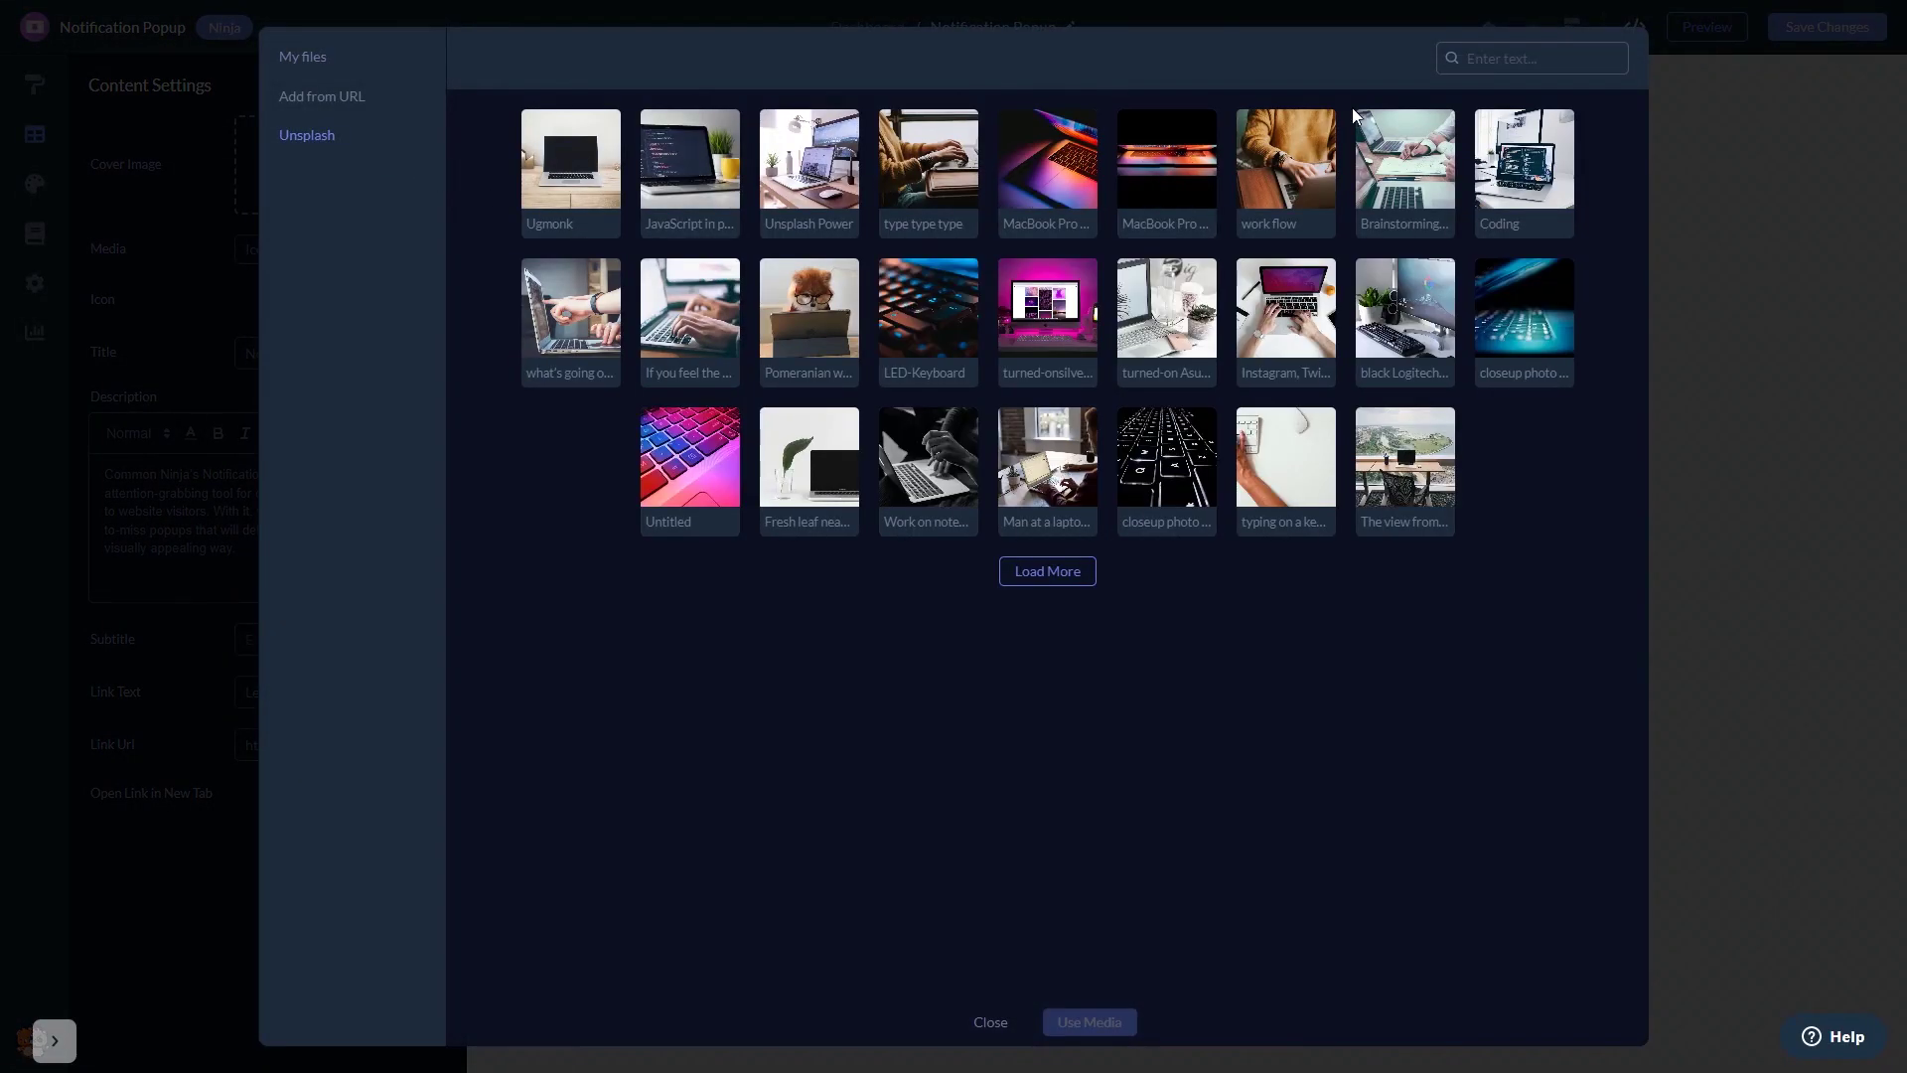
left_click(1405, 164)
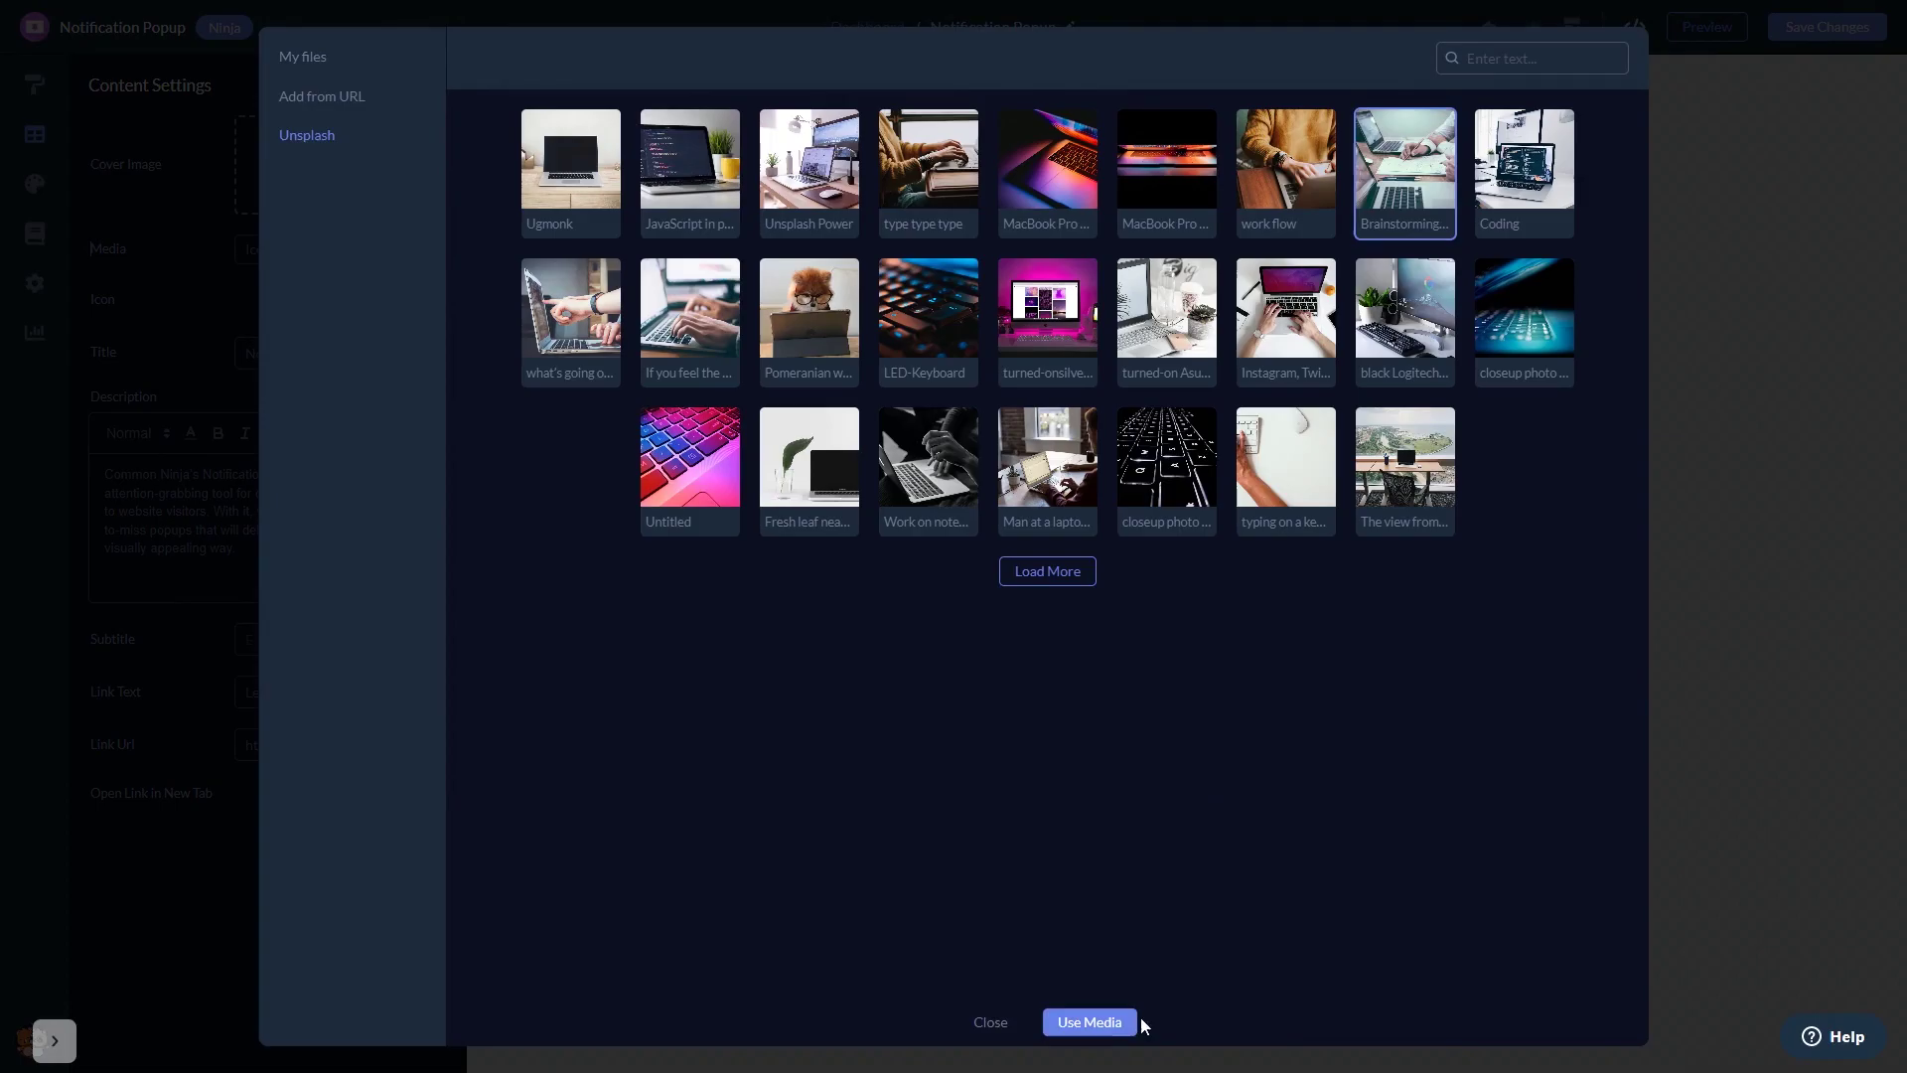
left_click(1102, 1023)
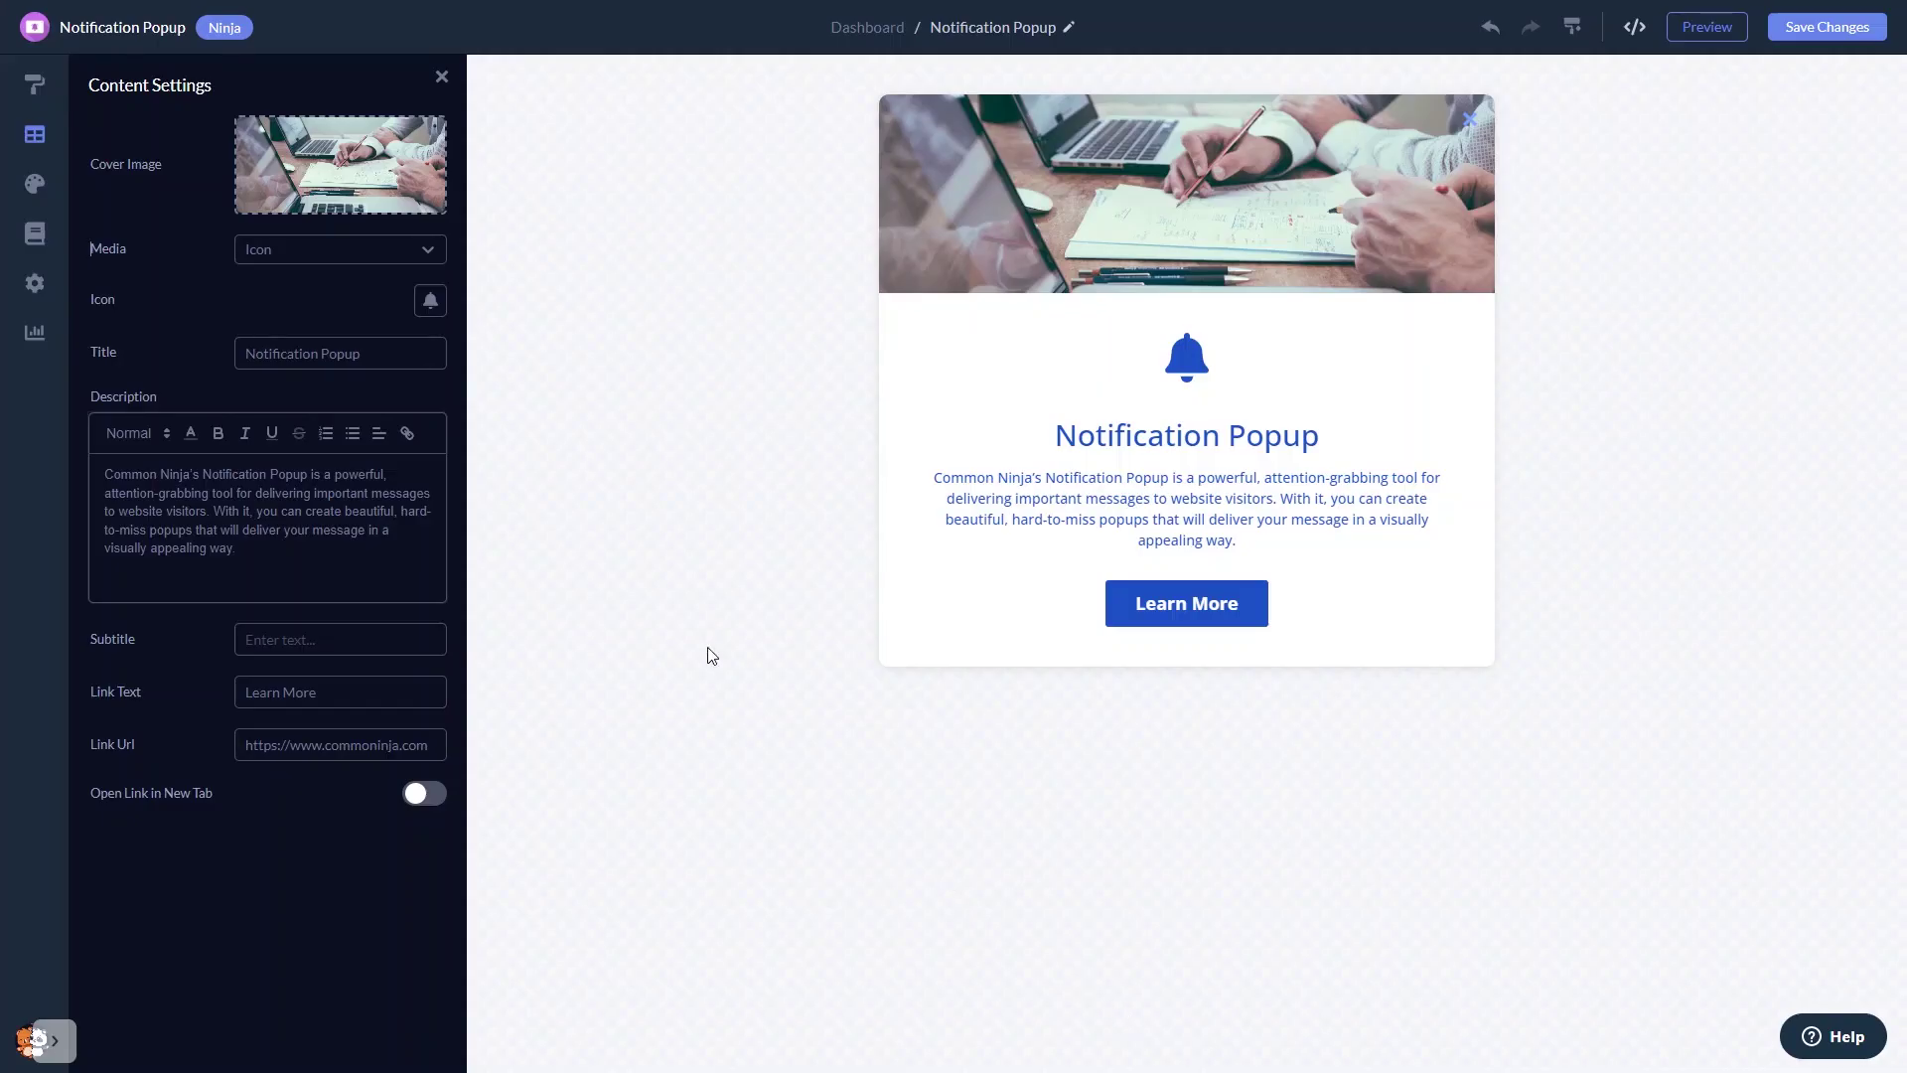
Compare template layouts and choose text on the left, image on the right
left_click(35, 84)
left_click(219, 145)
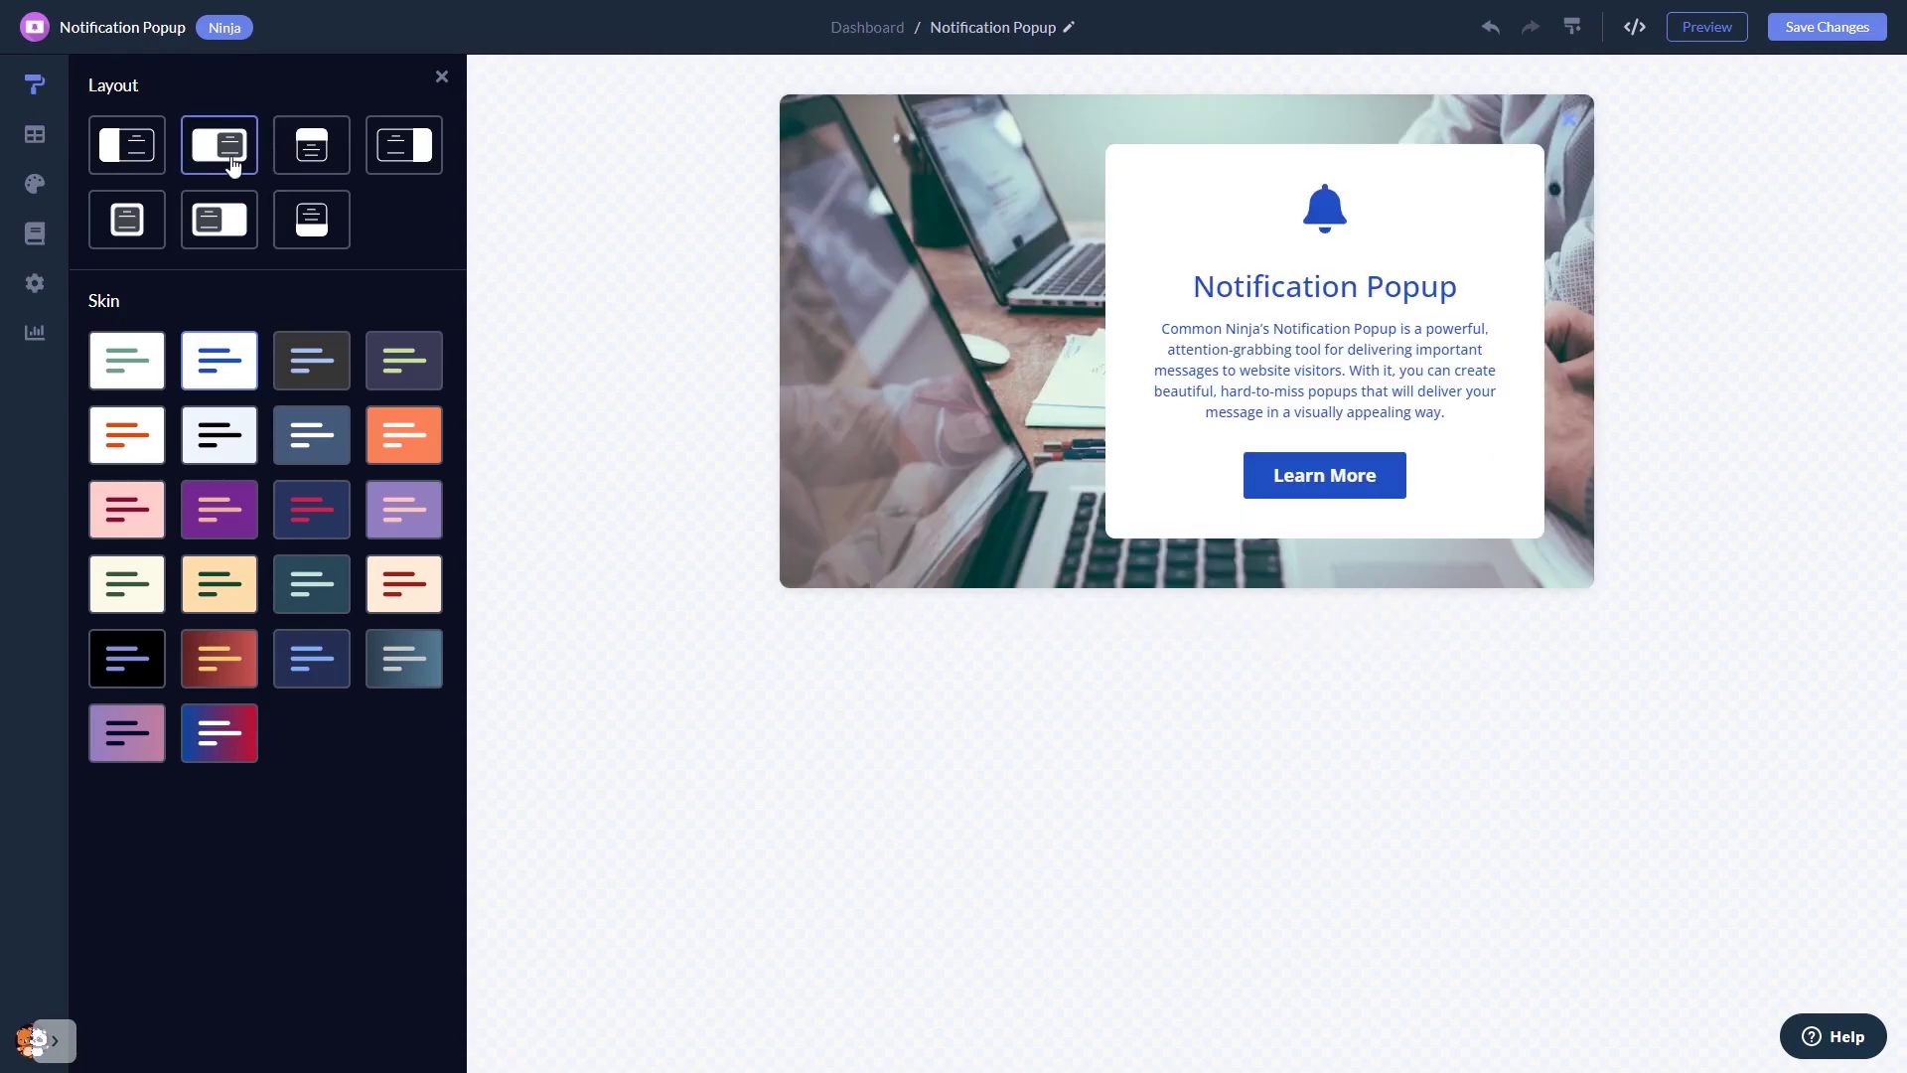
left_click(310, 144)
left_click(312, 222)
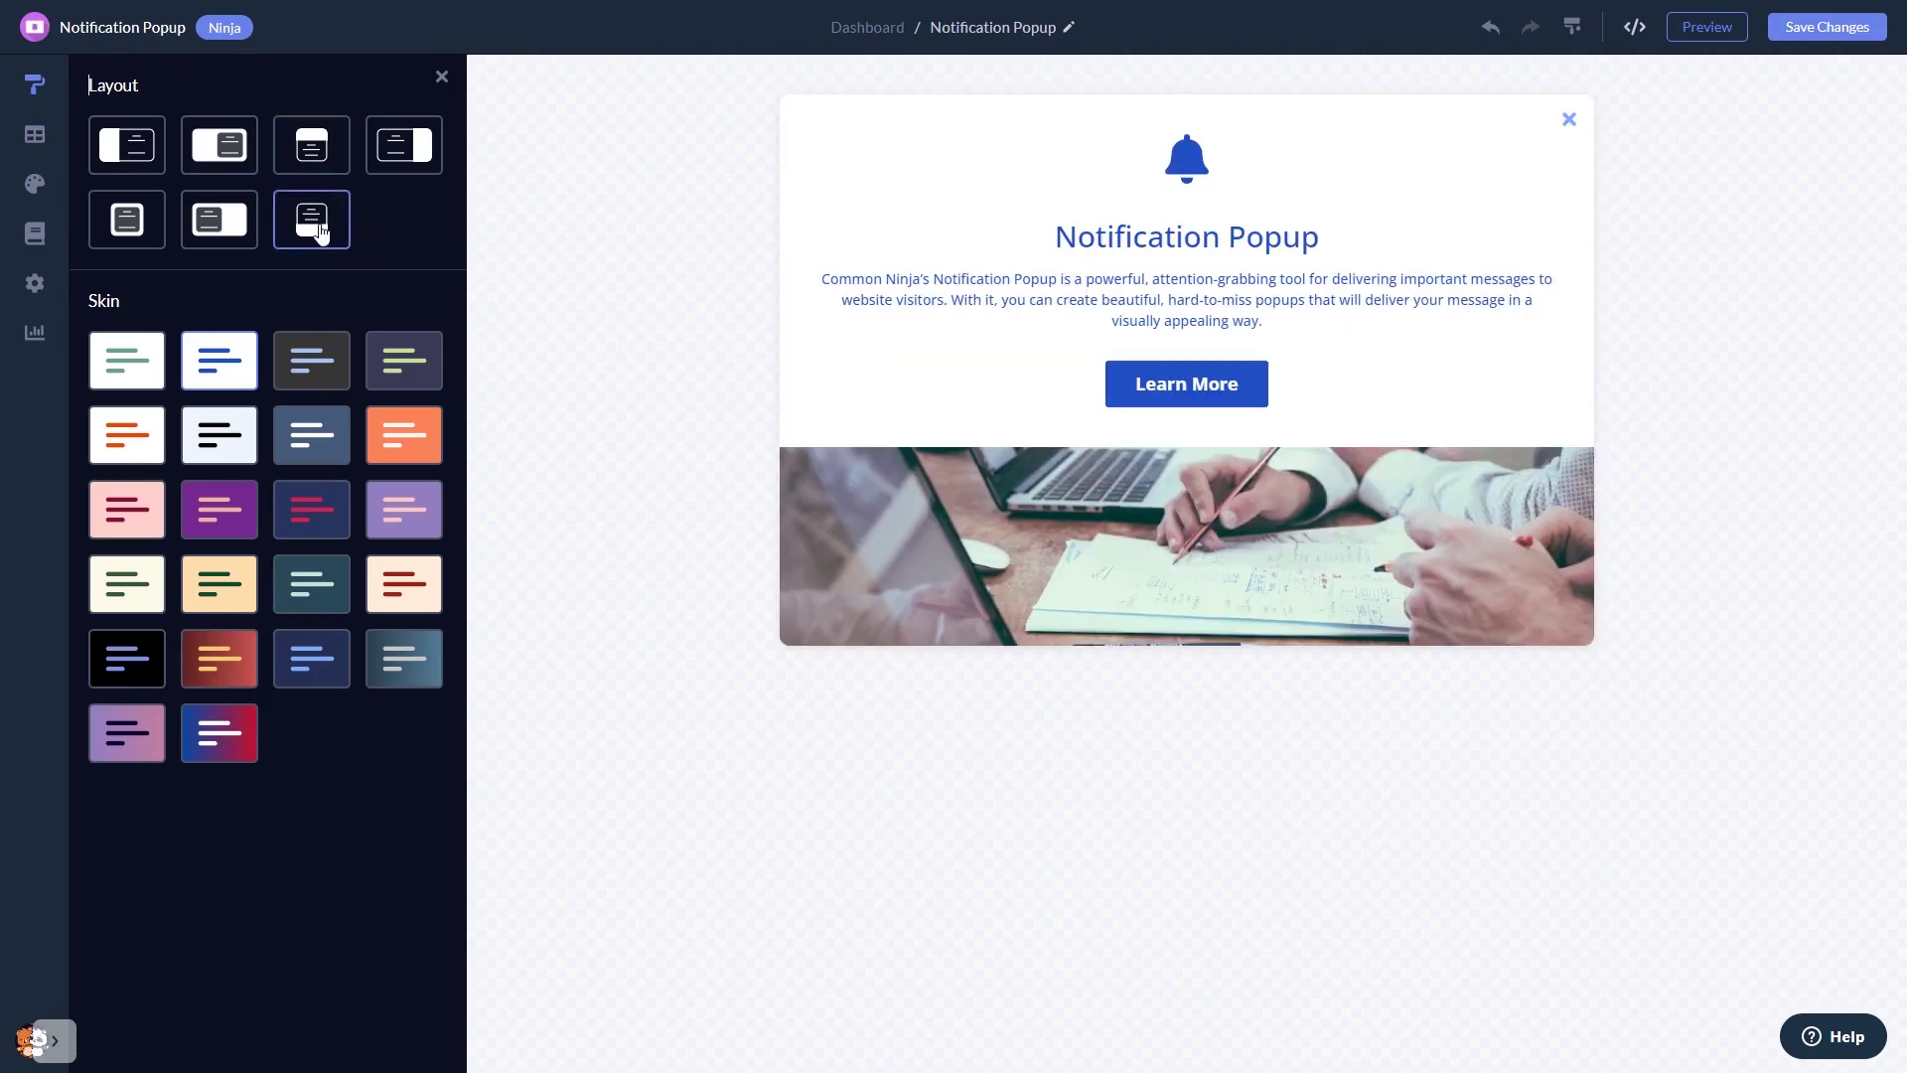
left_click(402, 144)
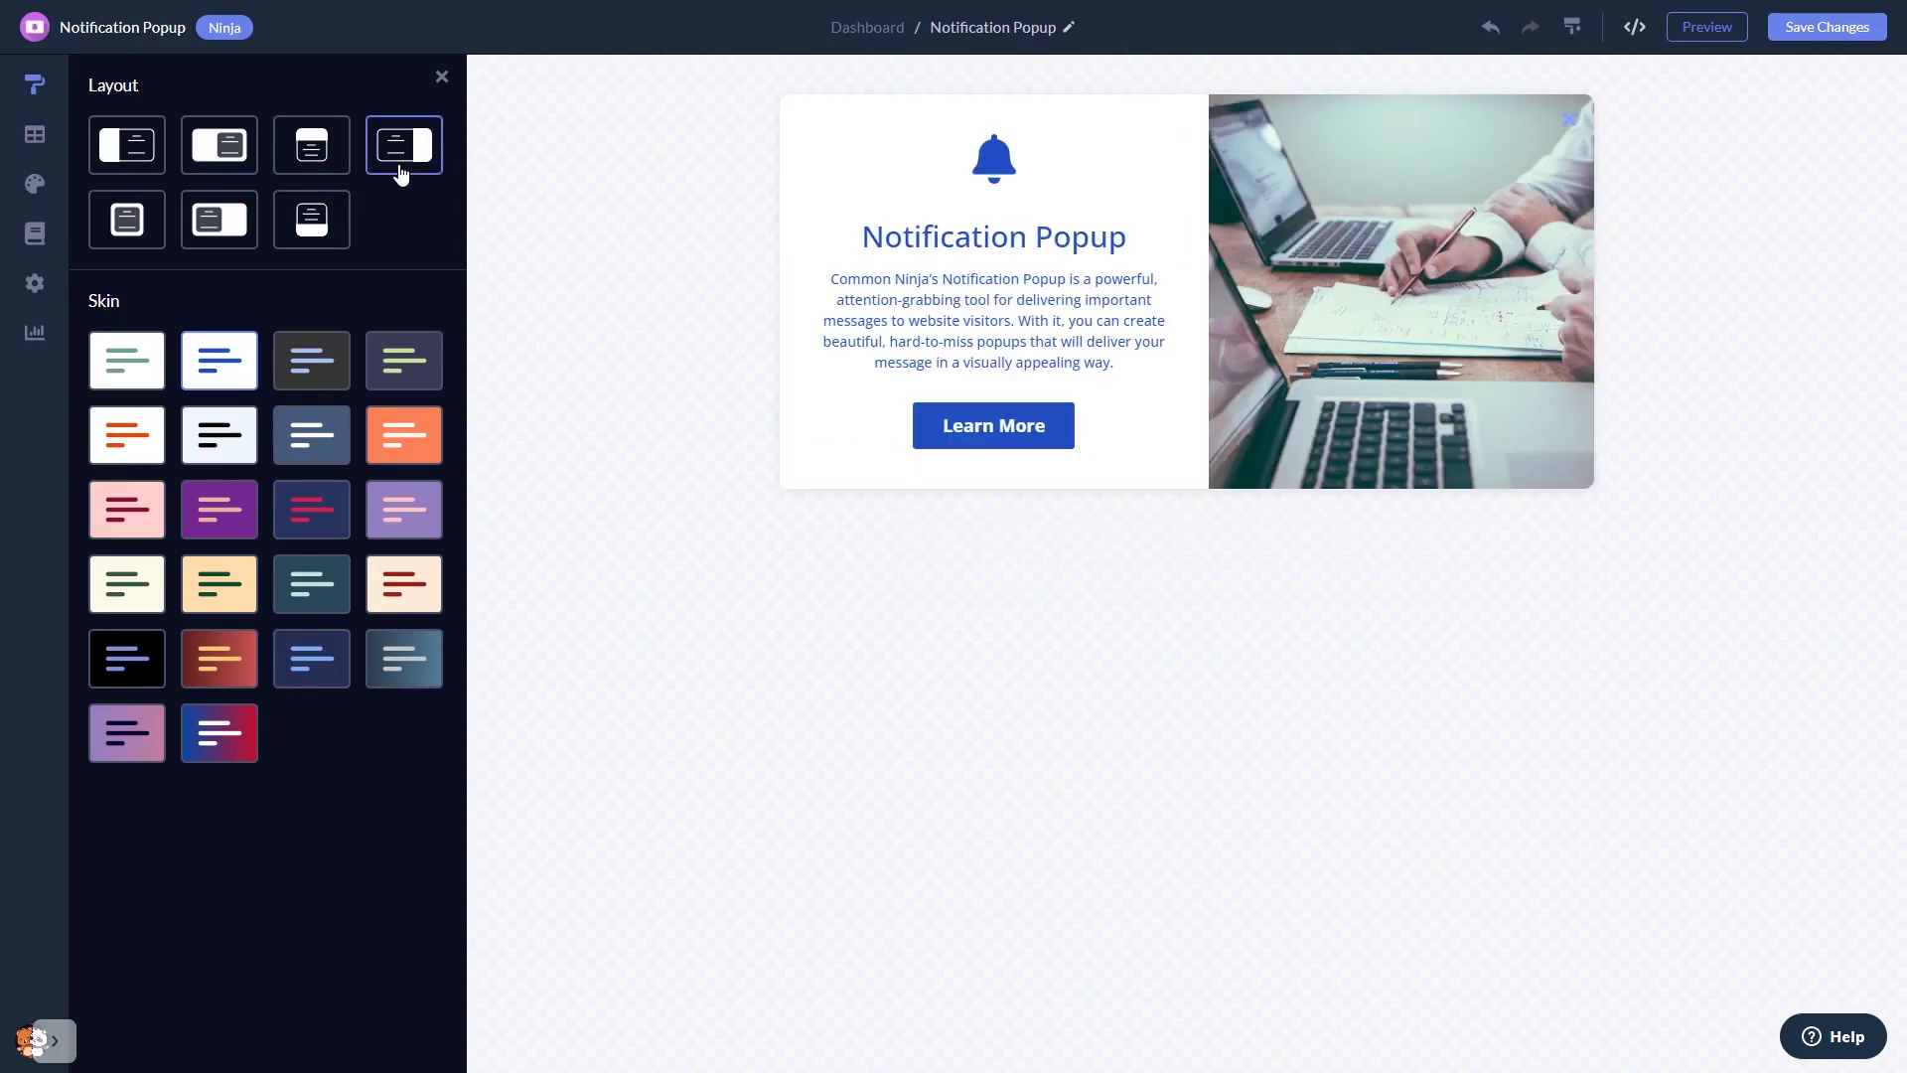
Try the dark green, orange and dark blue skins, then apply the dark teal skin
left_click(403, 361)
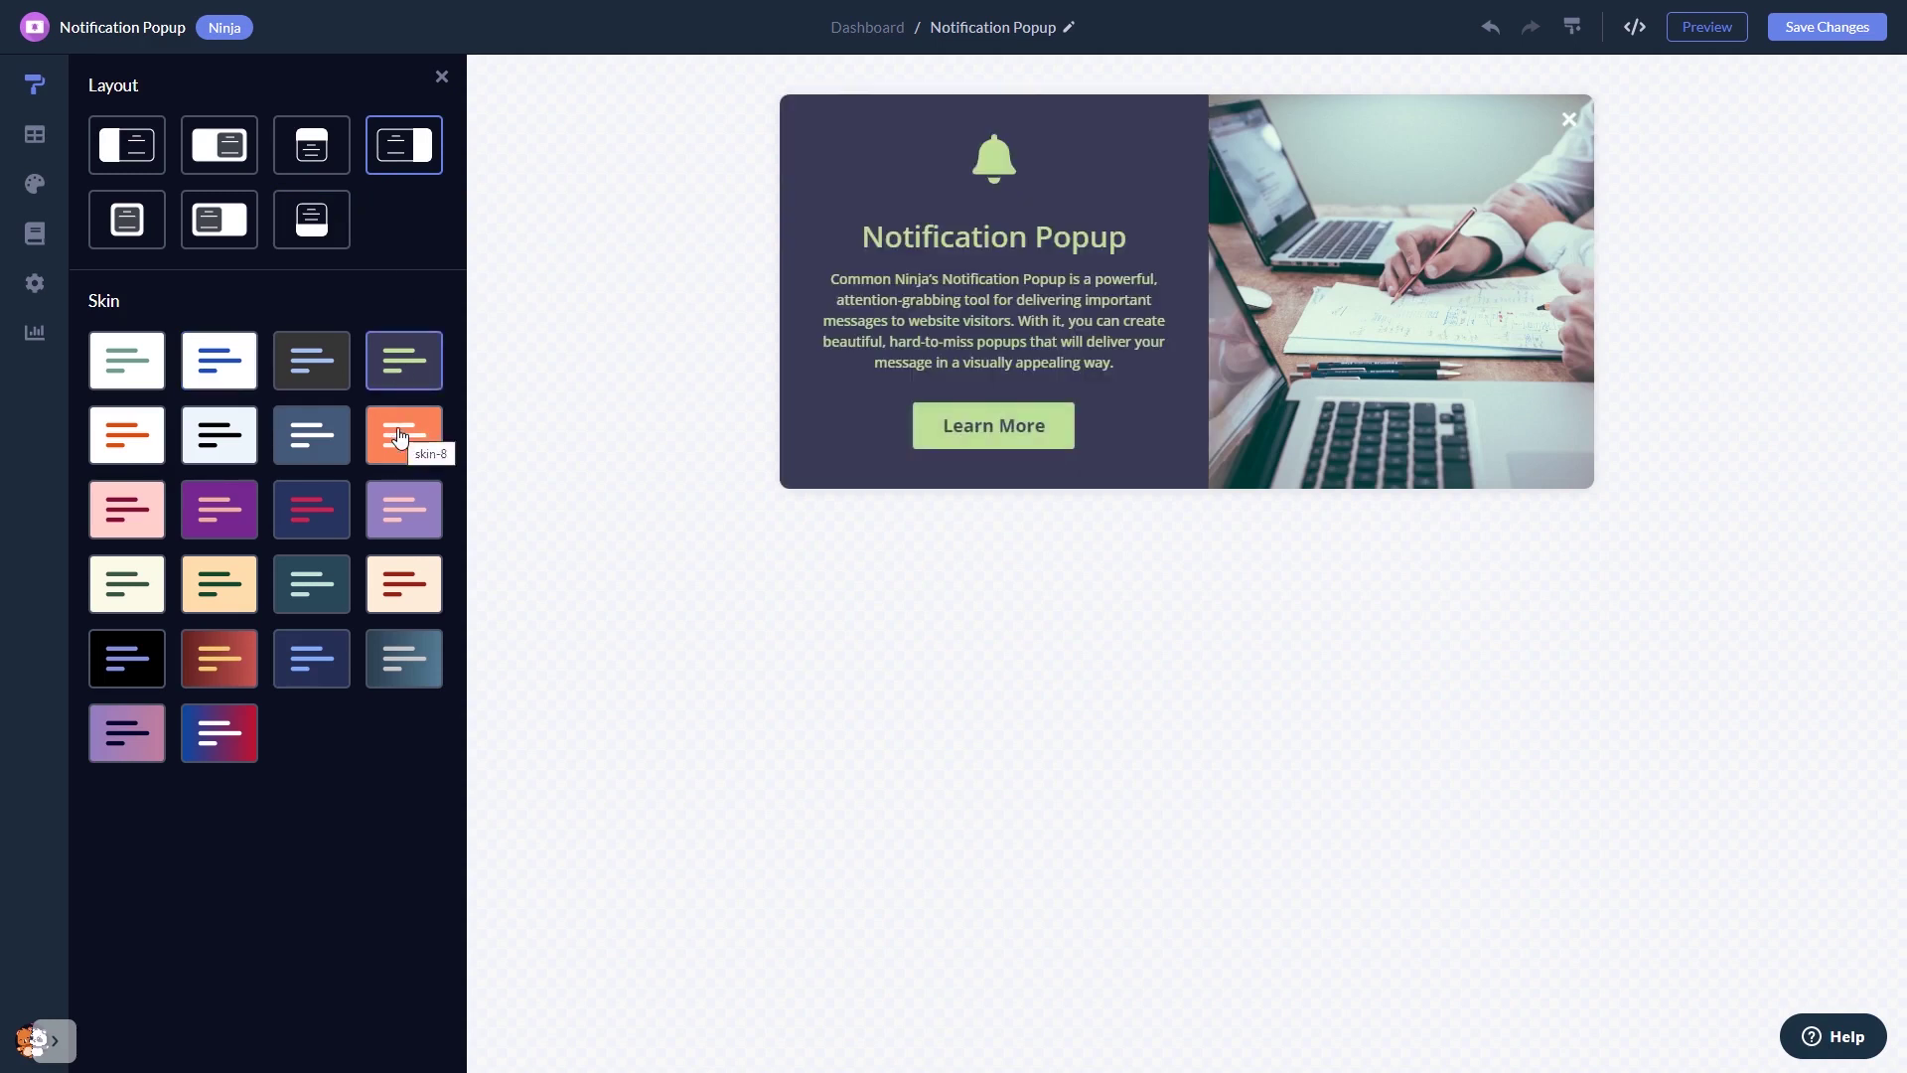
left_click(402, 435)
left_click(311, 511)
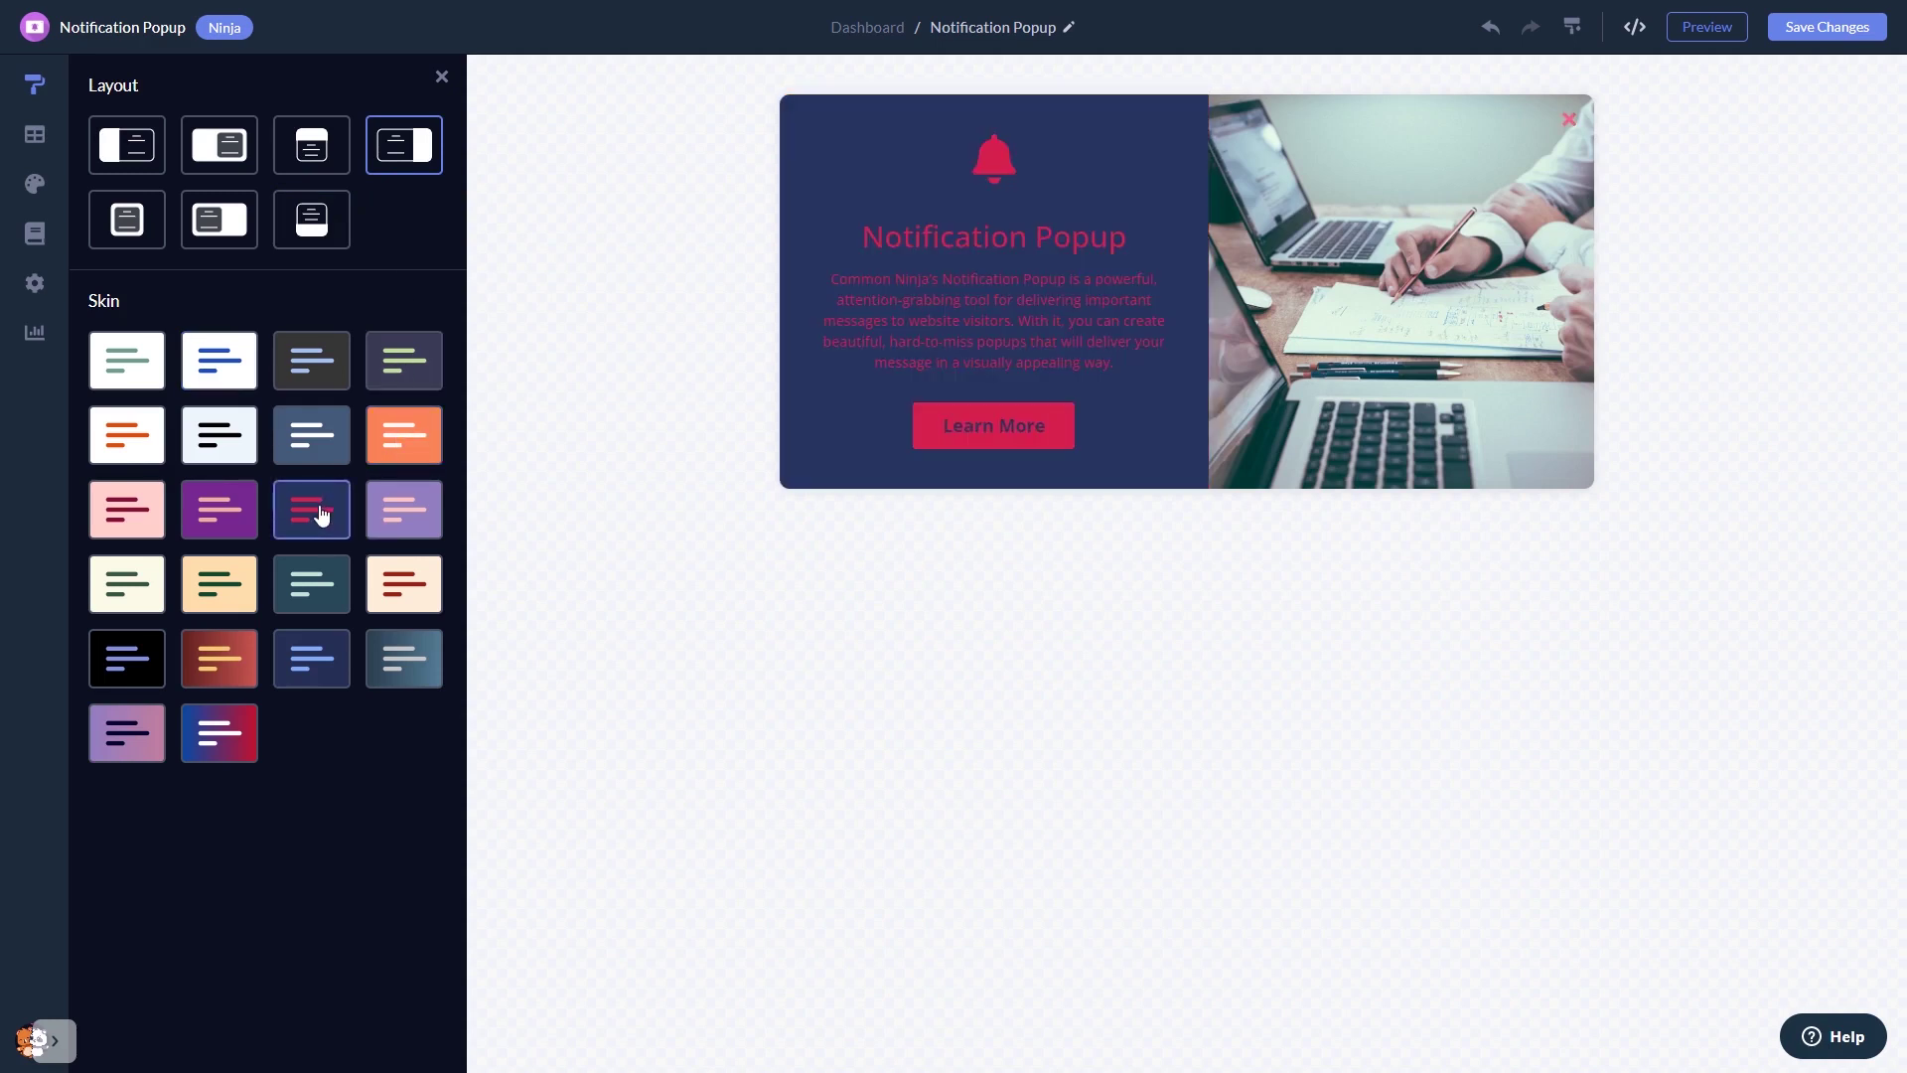
left_click(311, 584)
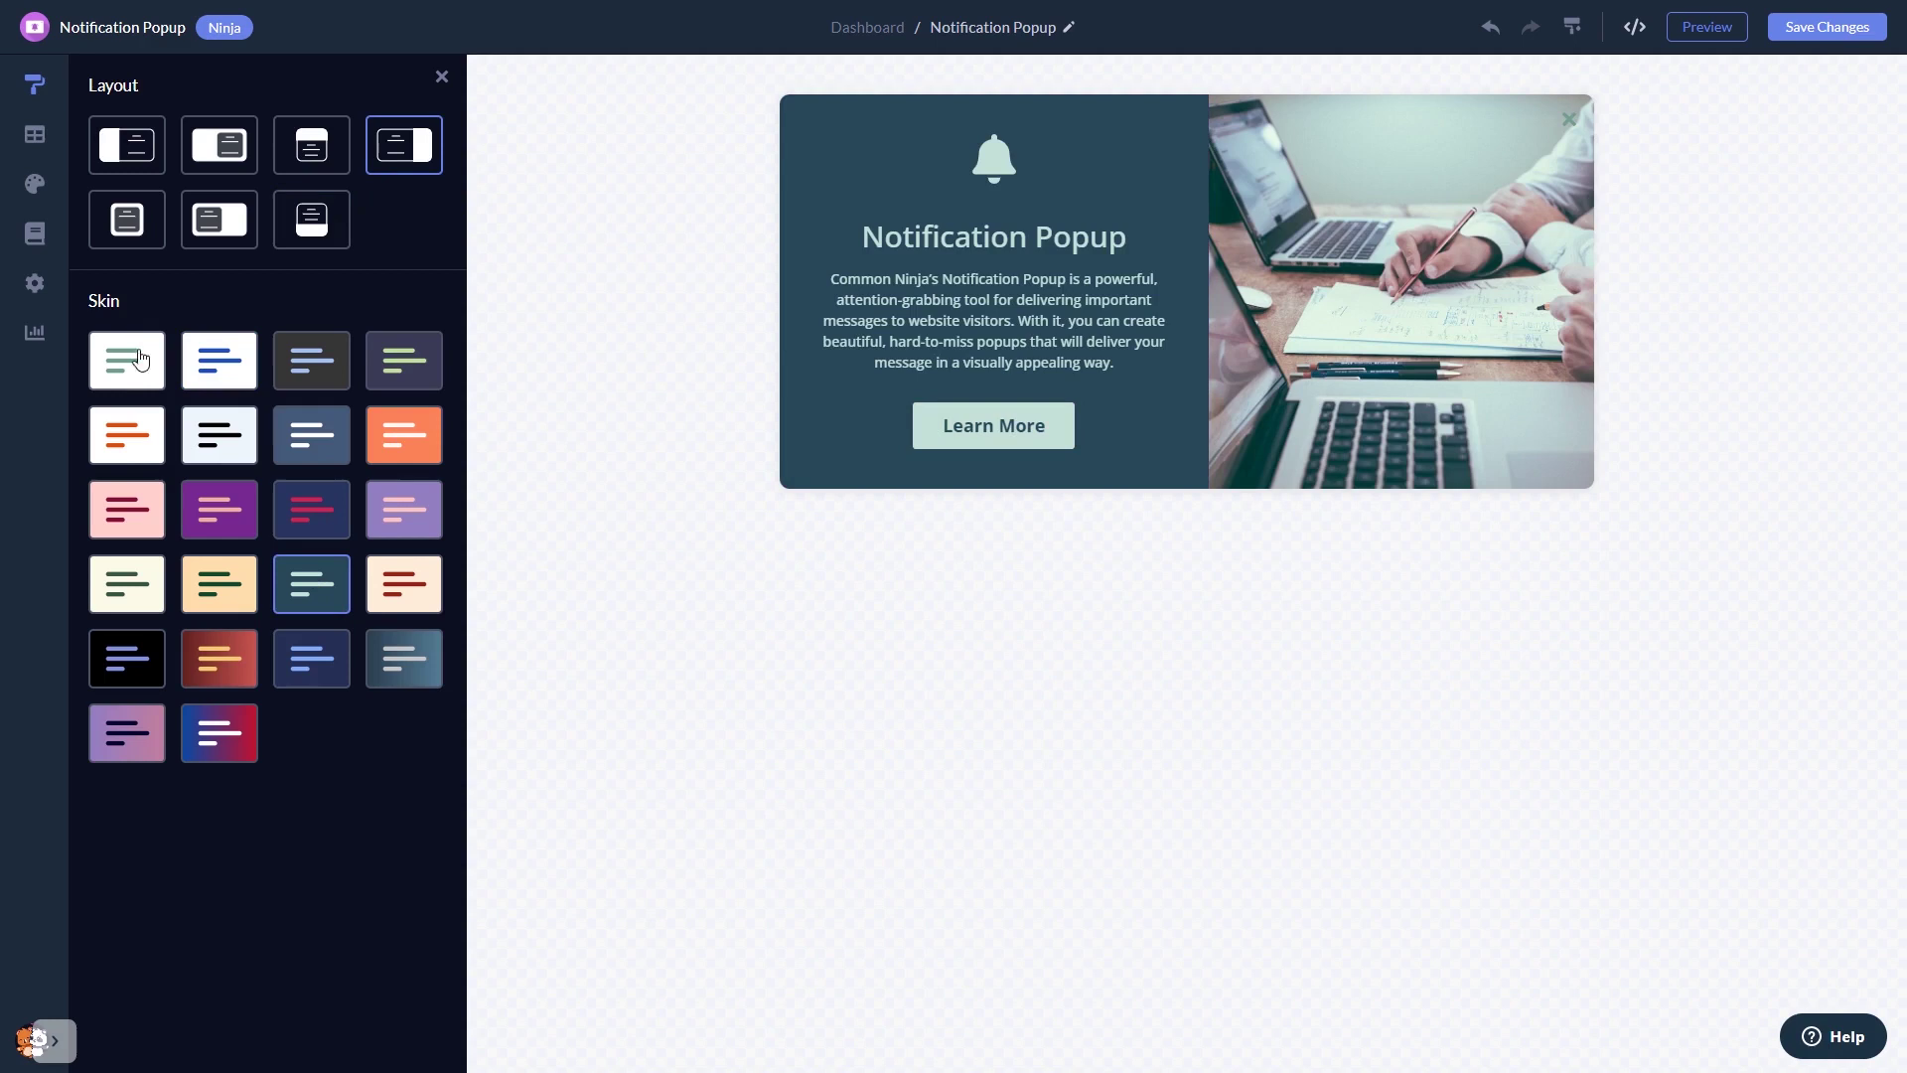
Add gold to the popup background for a gold-to-teal gradient
left_click(36, 185)
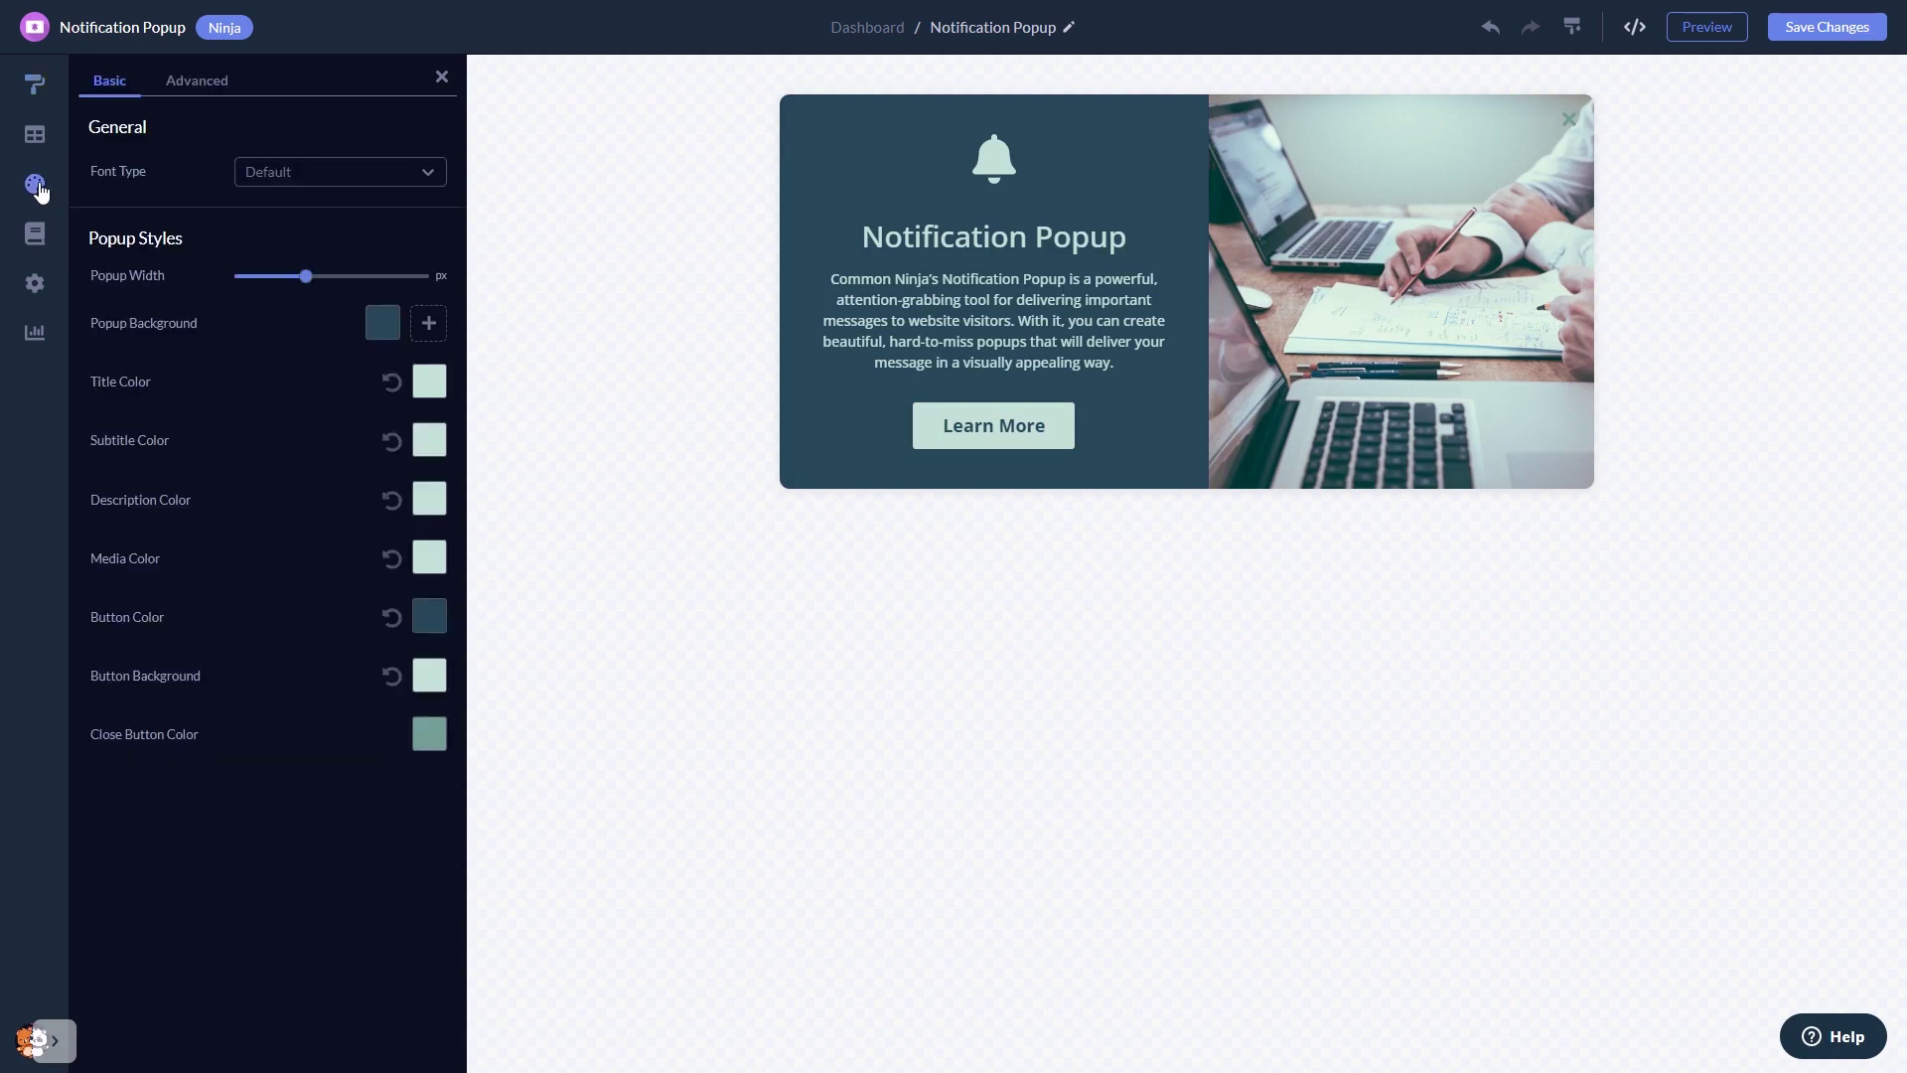
left_click(427, 322)
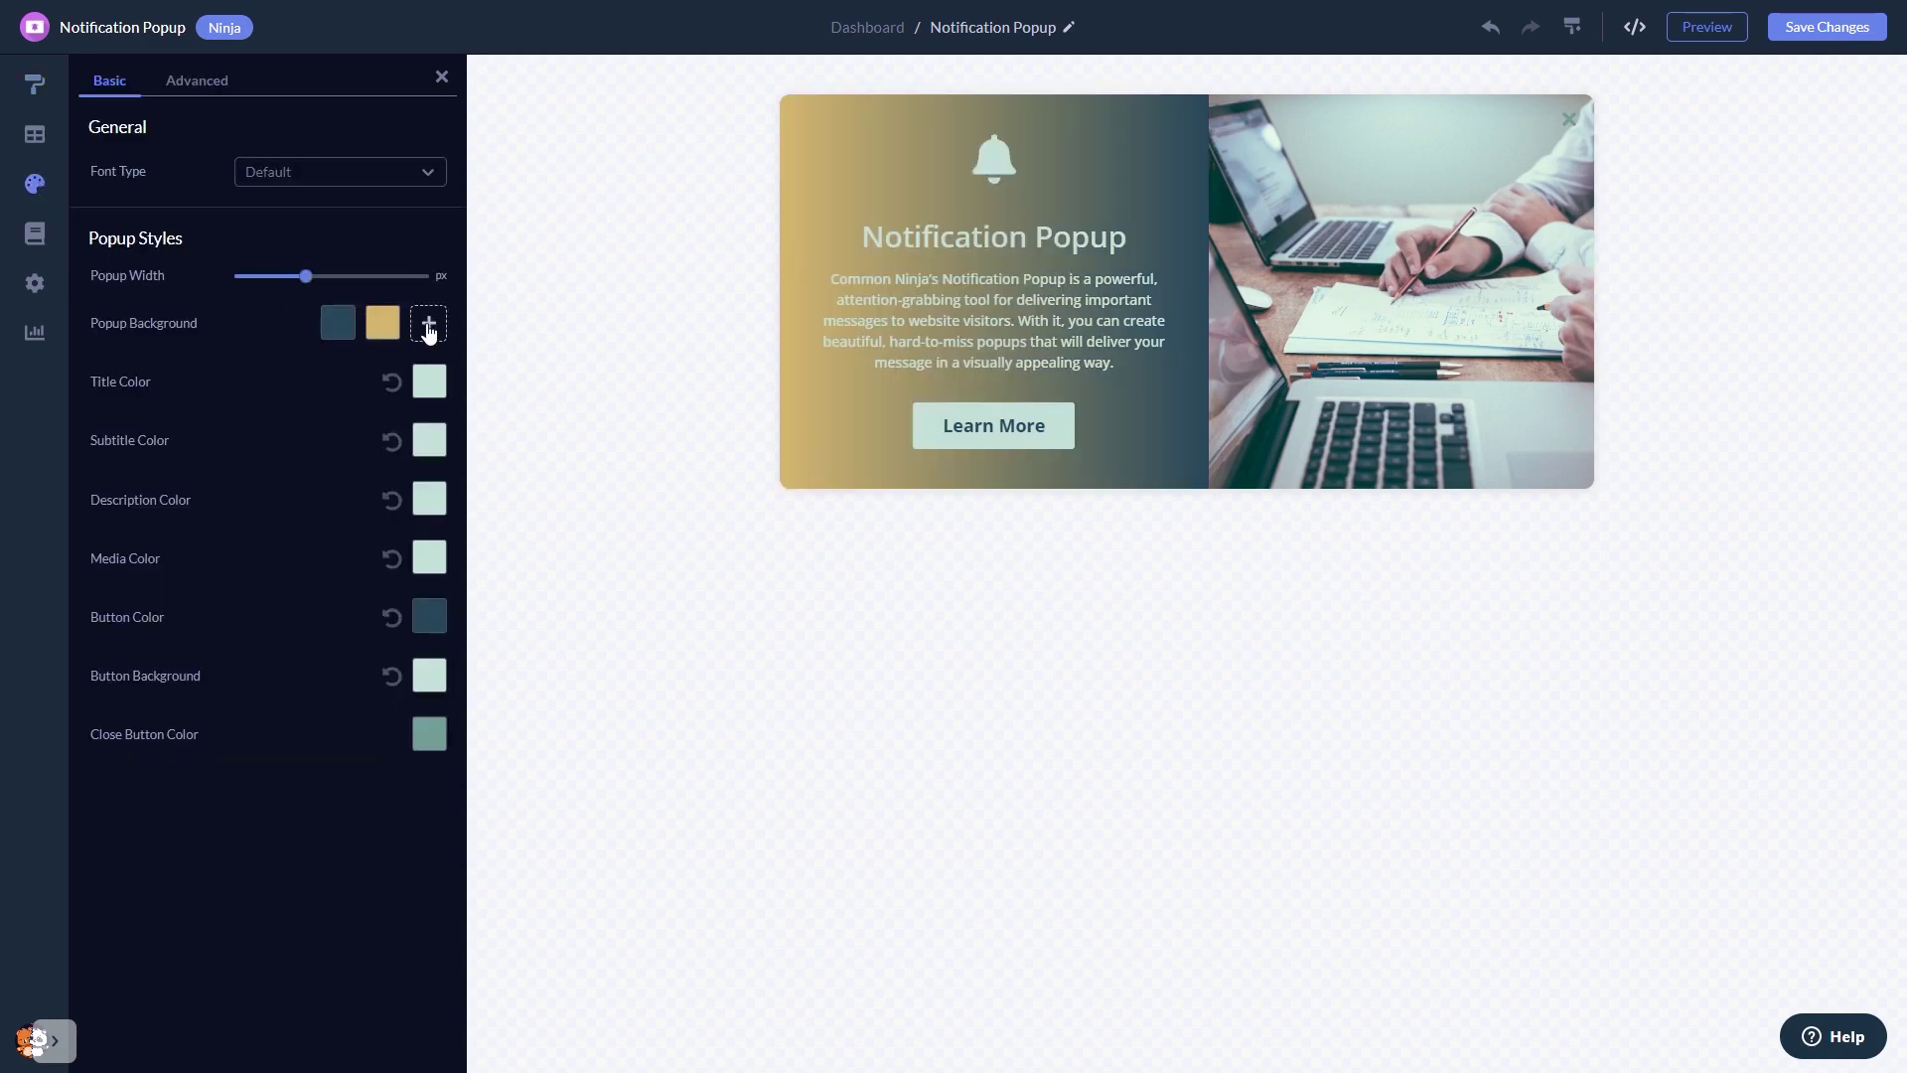
left_click(37, 233)
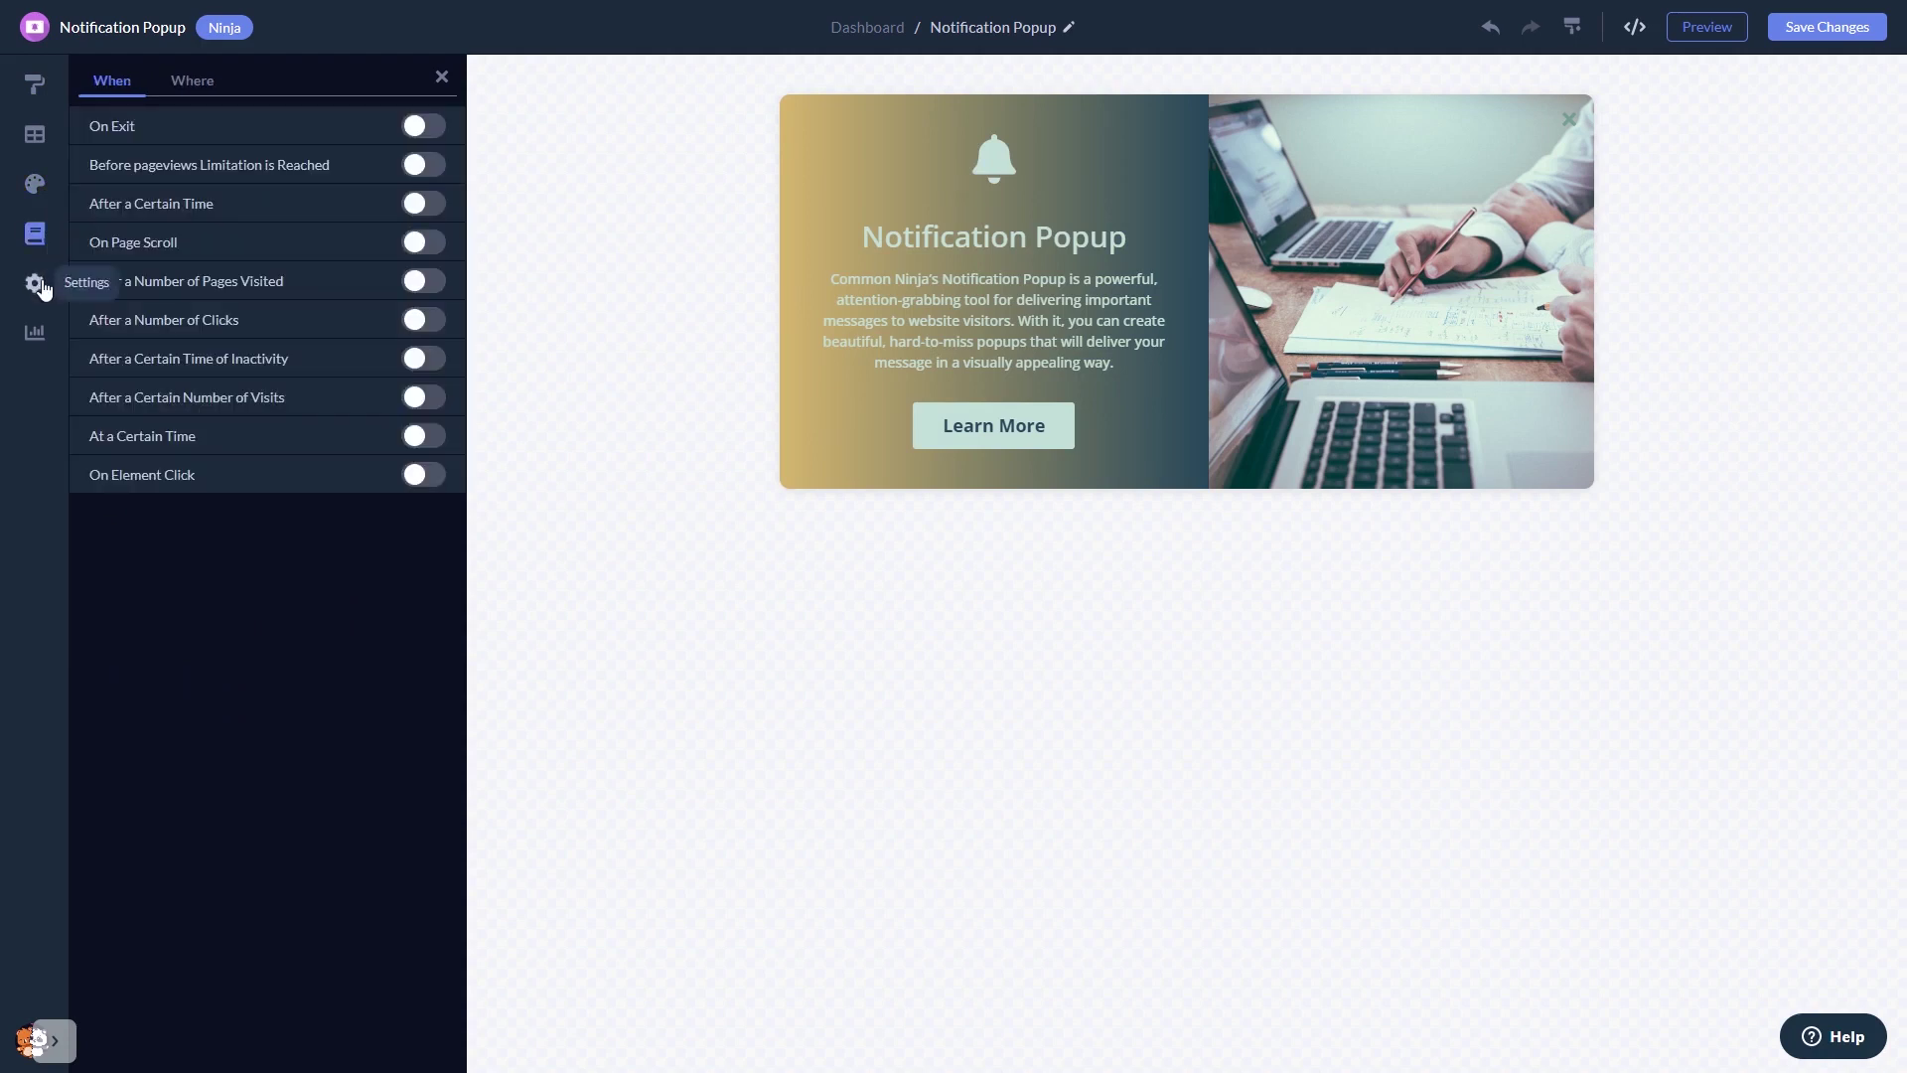
Show the Visibility settings, with title, description, cover image, close icon, shadow, subtitle and button on
left_click(36, 284)
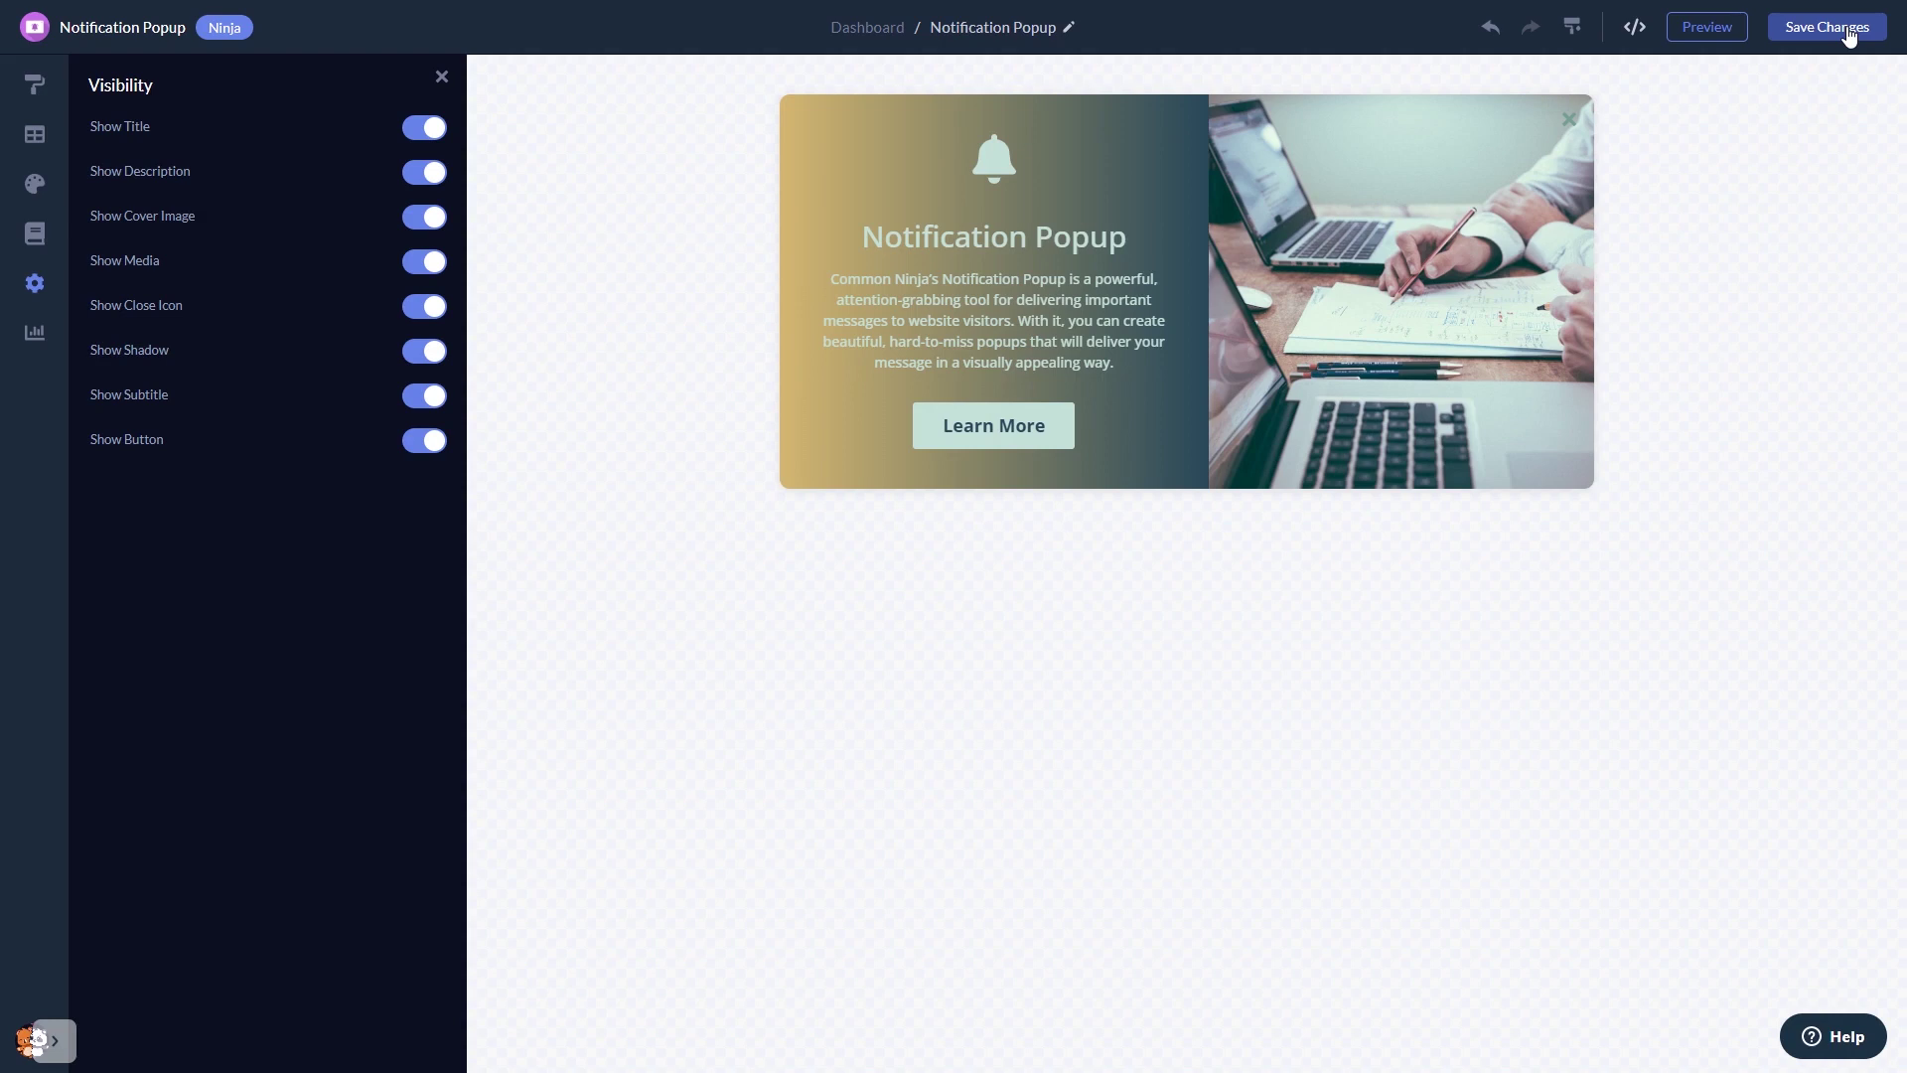
Copy the widget's installation code from the dashboard's Add to site dialog
left_click(868, 27)
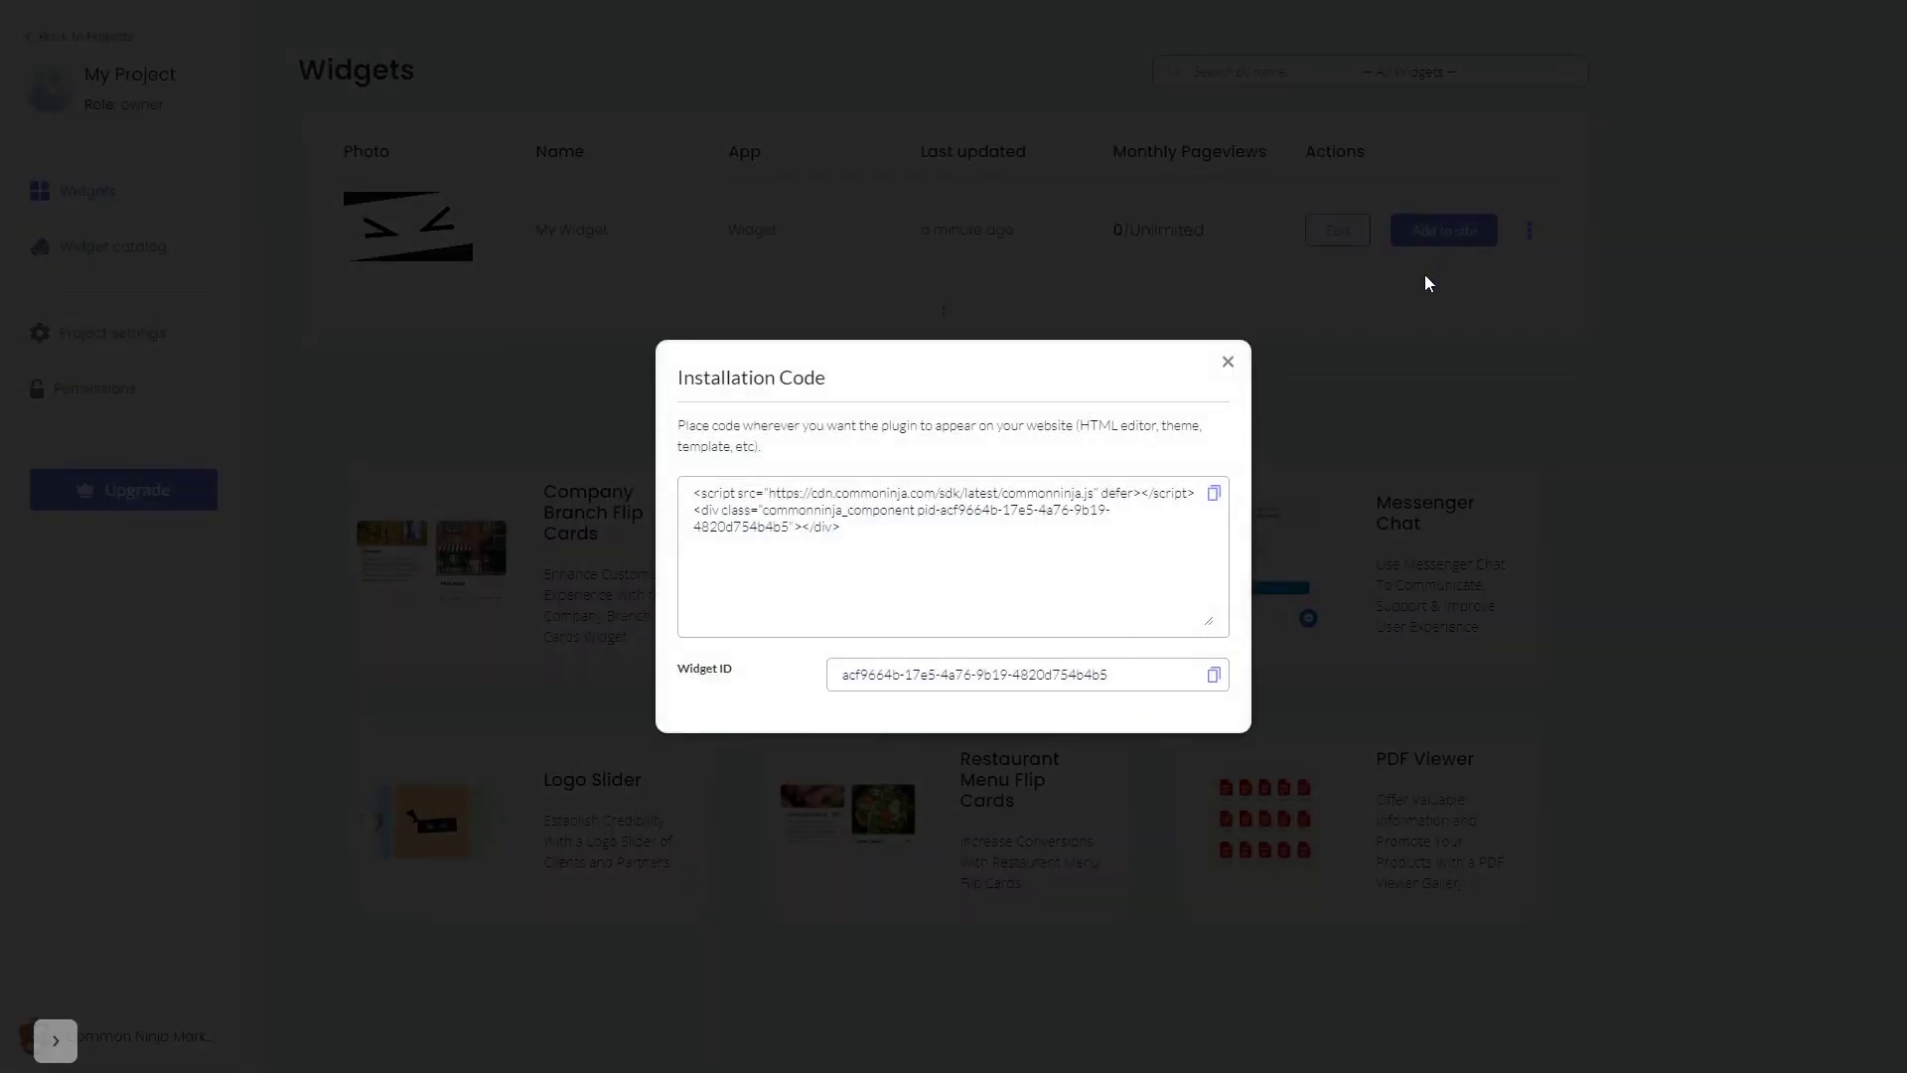
left_click(1214, 493)
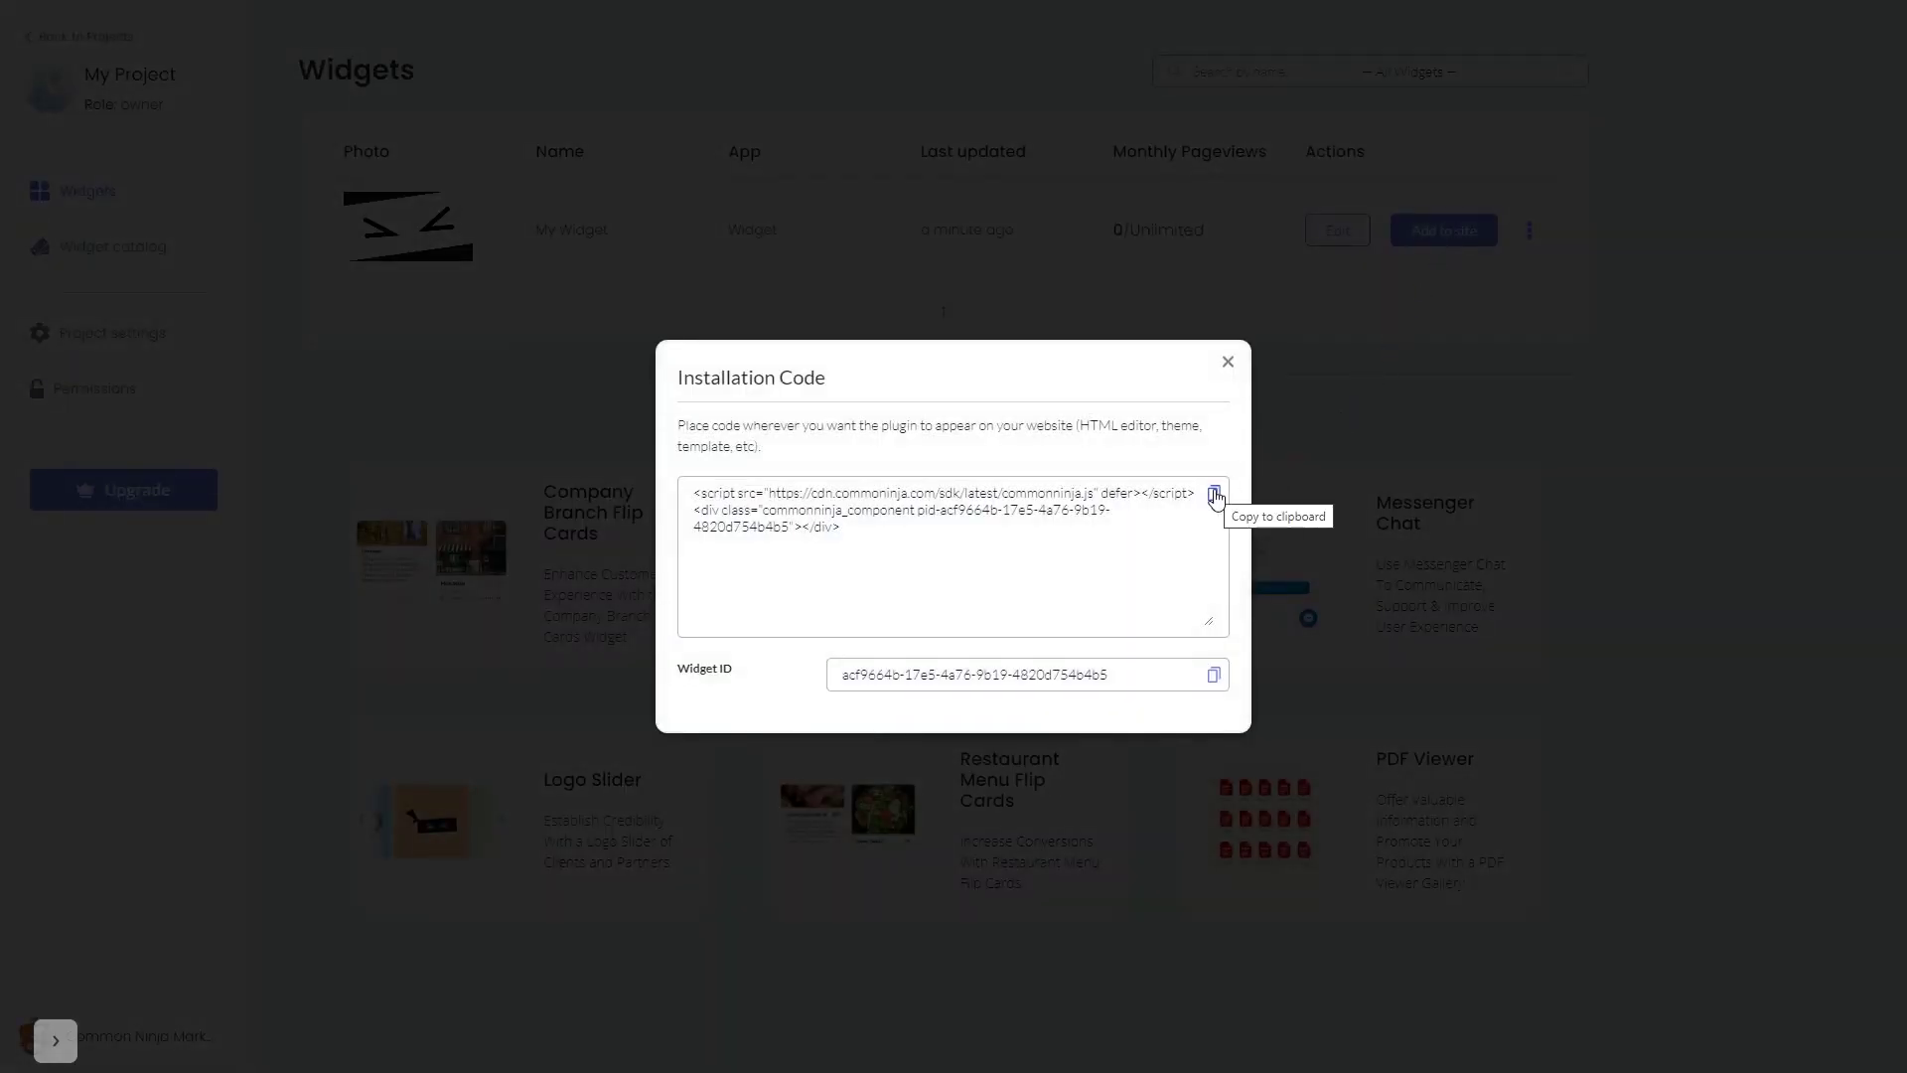
left_click(1214, 496)
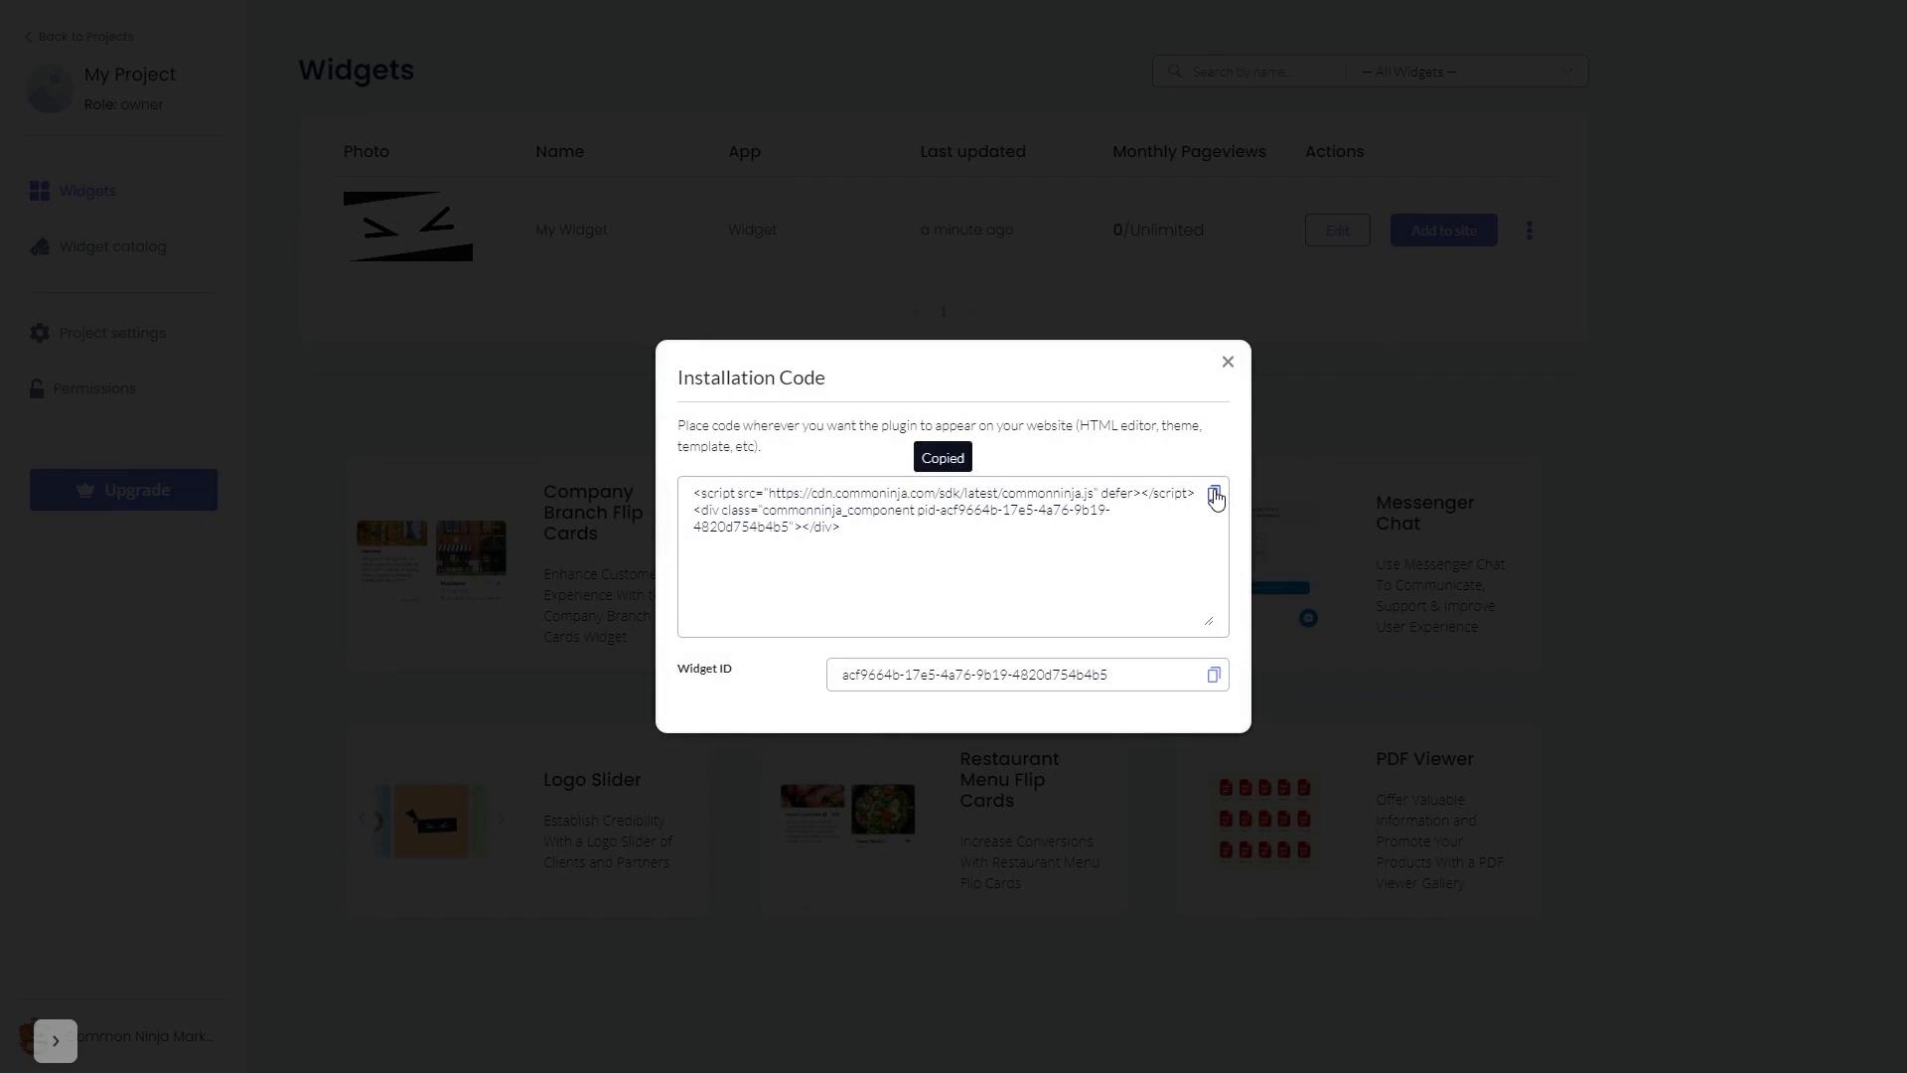
left_click(1232, 363)
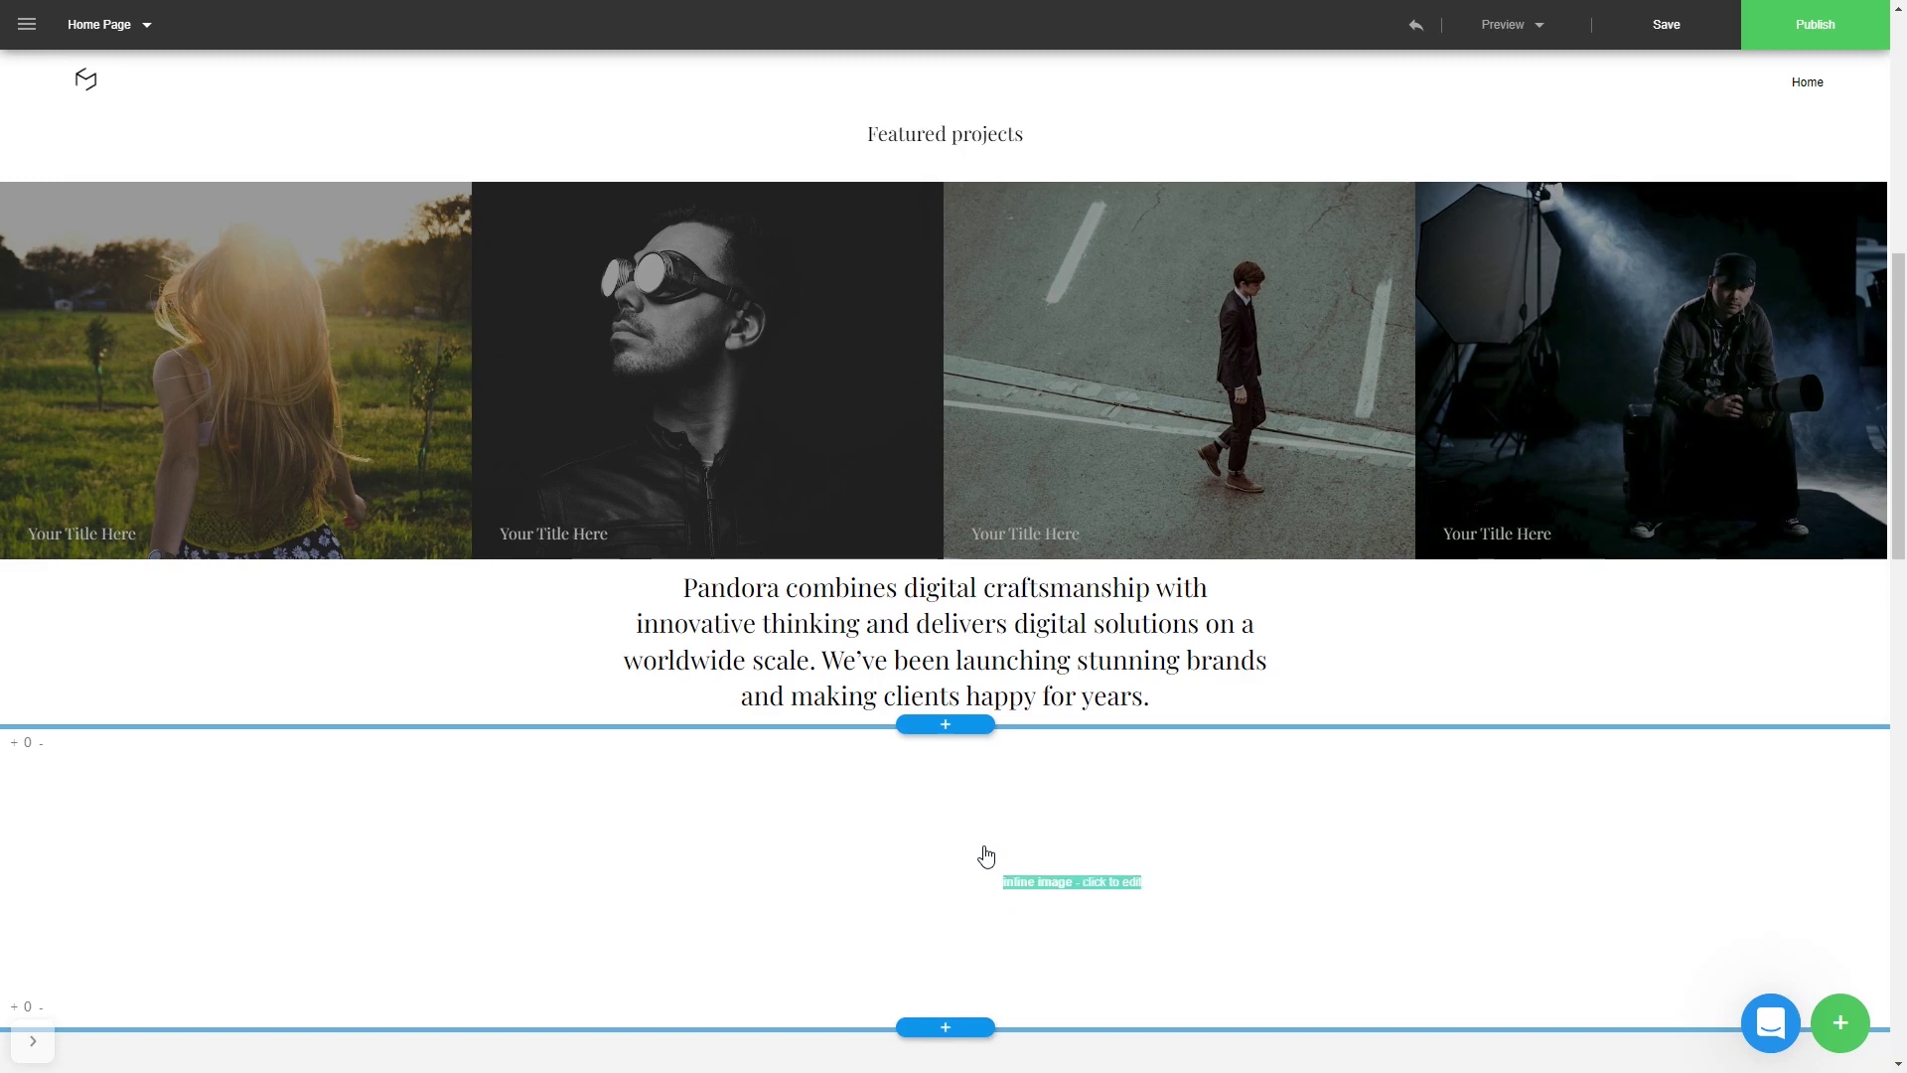
Add an inline Widget element to the empty section below the intro paragraph
left_click(986, 855)
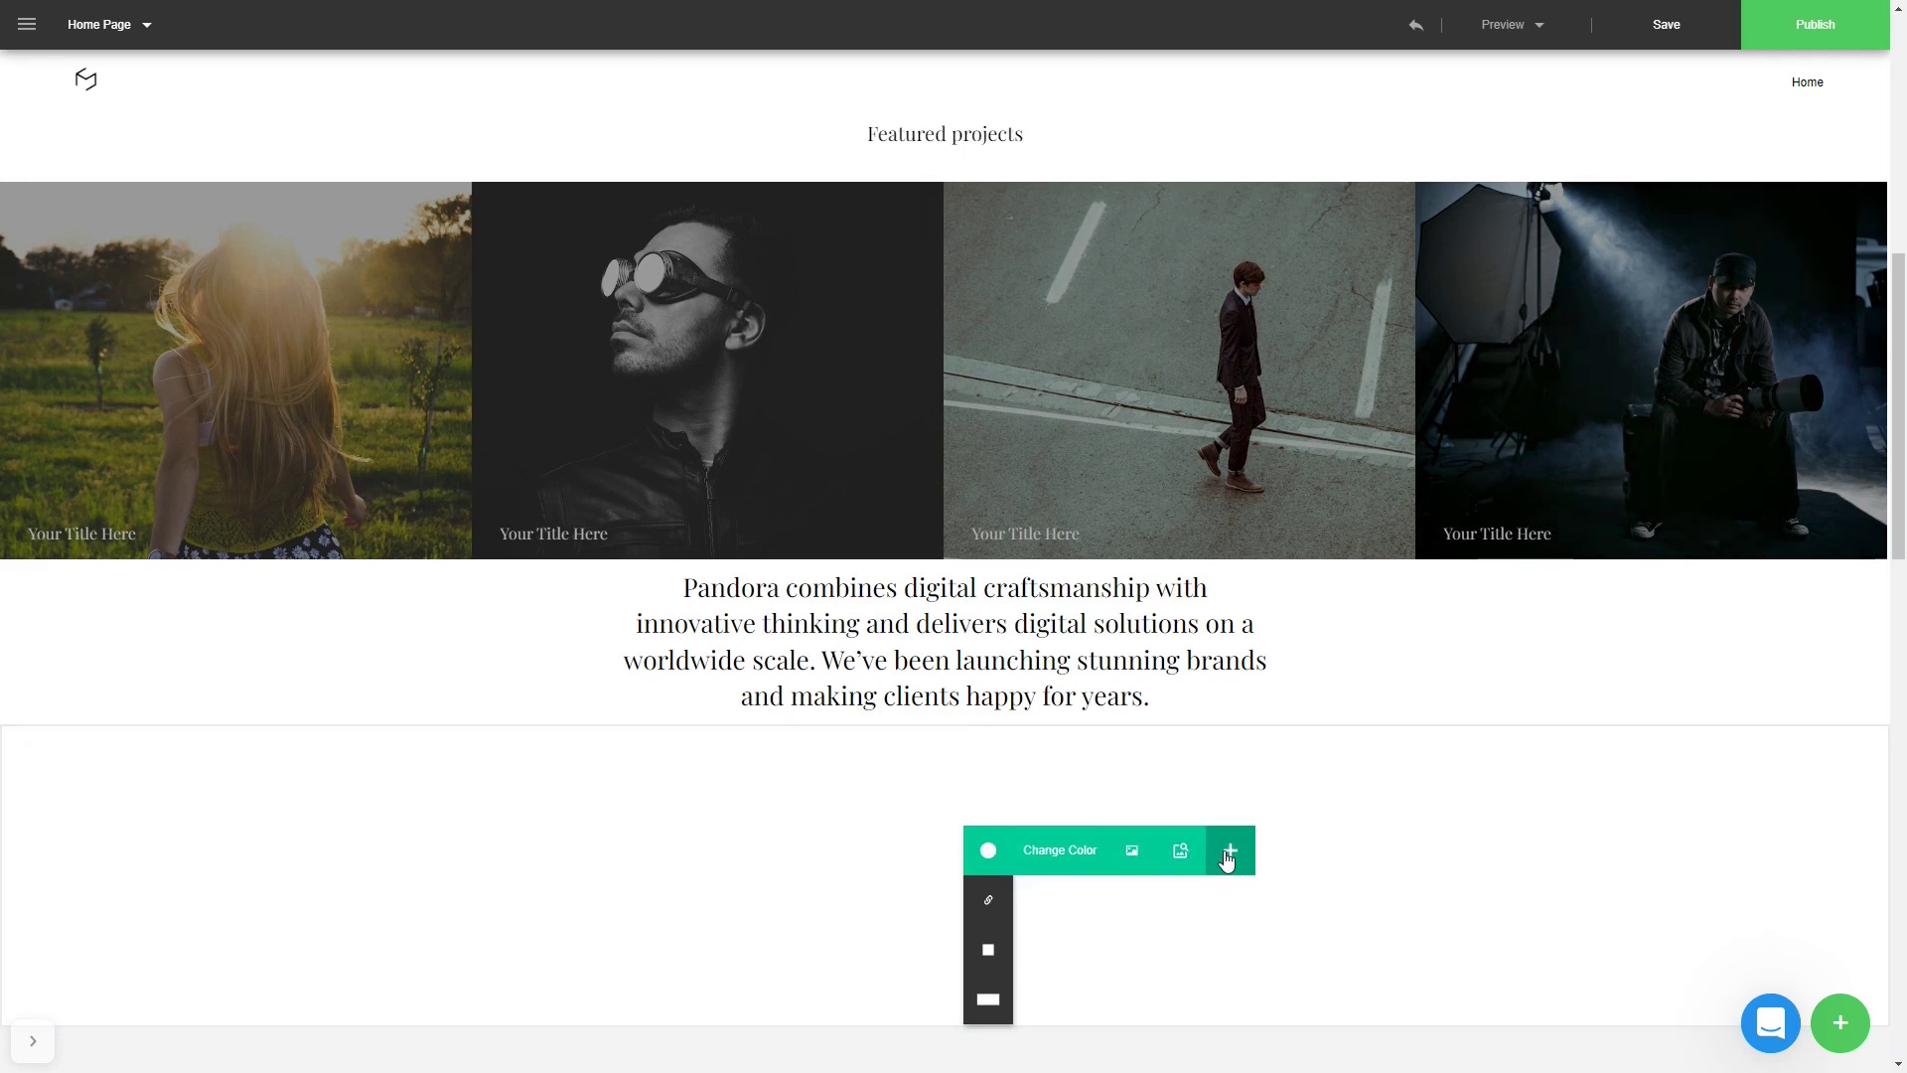
left_click(1228, 851)
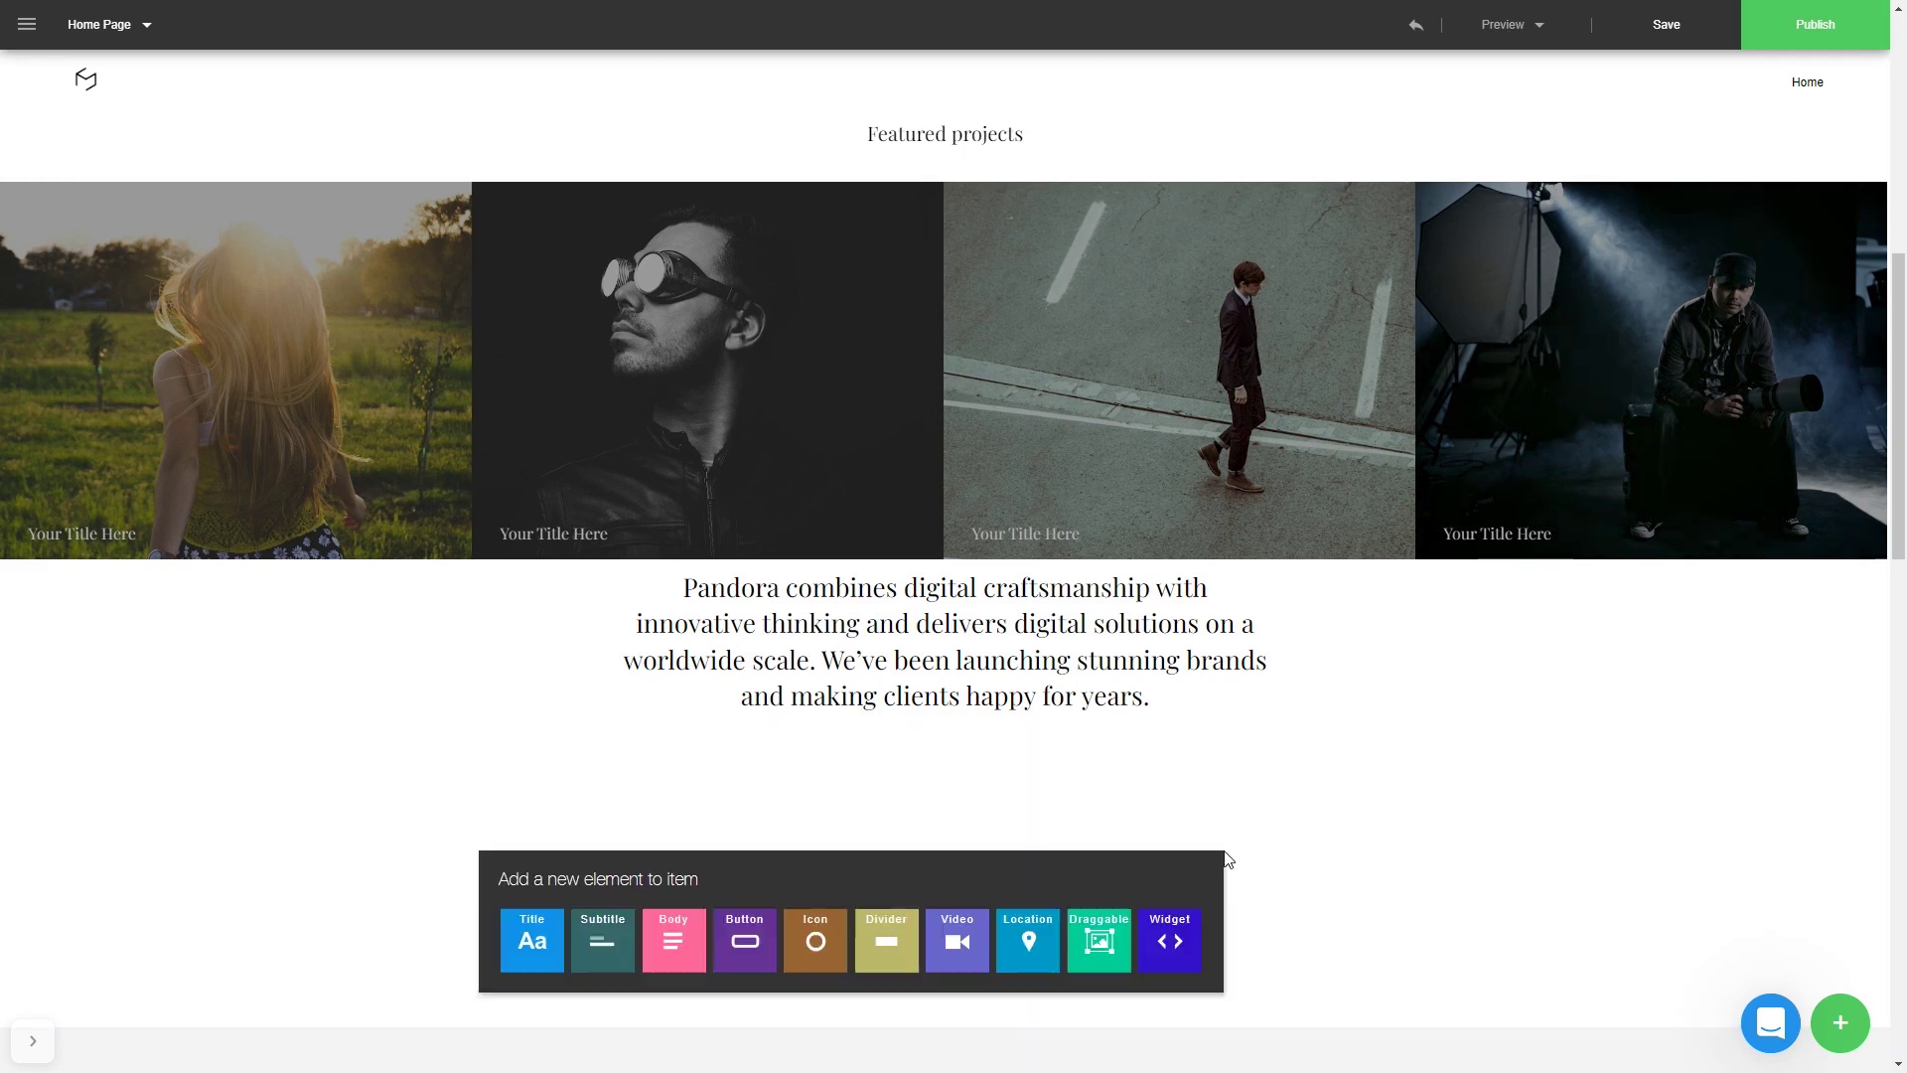
left_click(1180, 941)
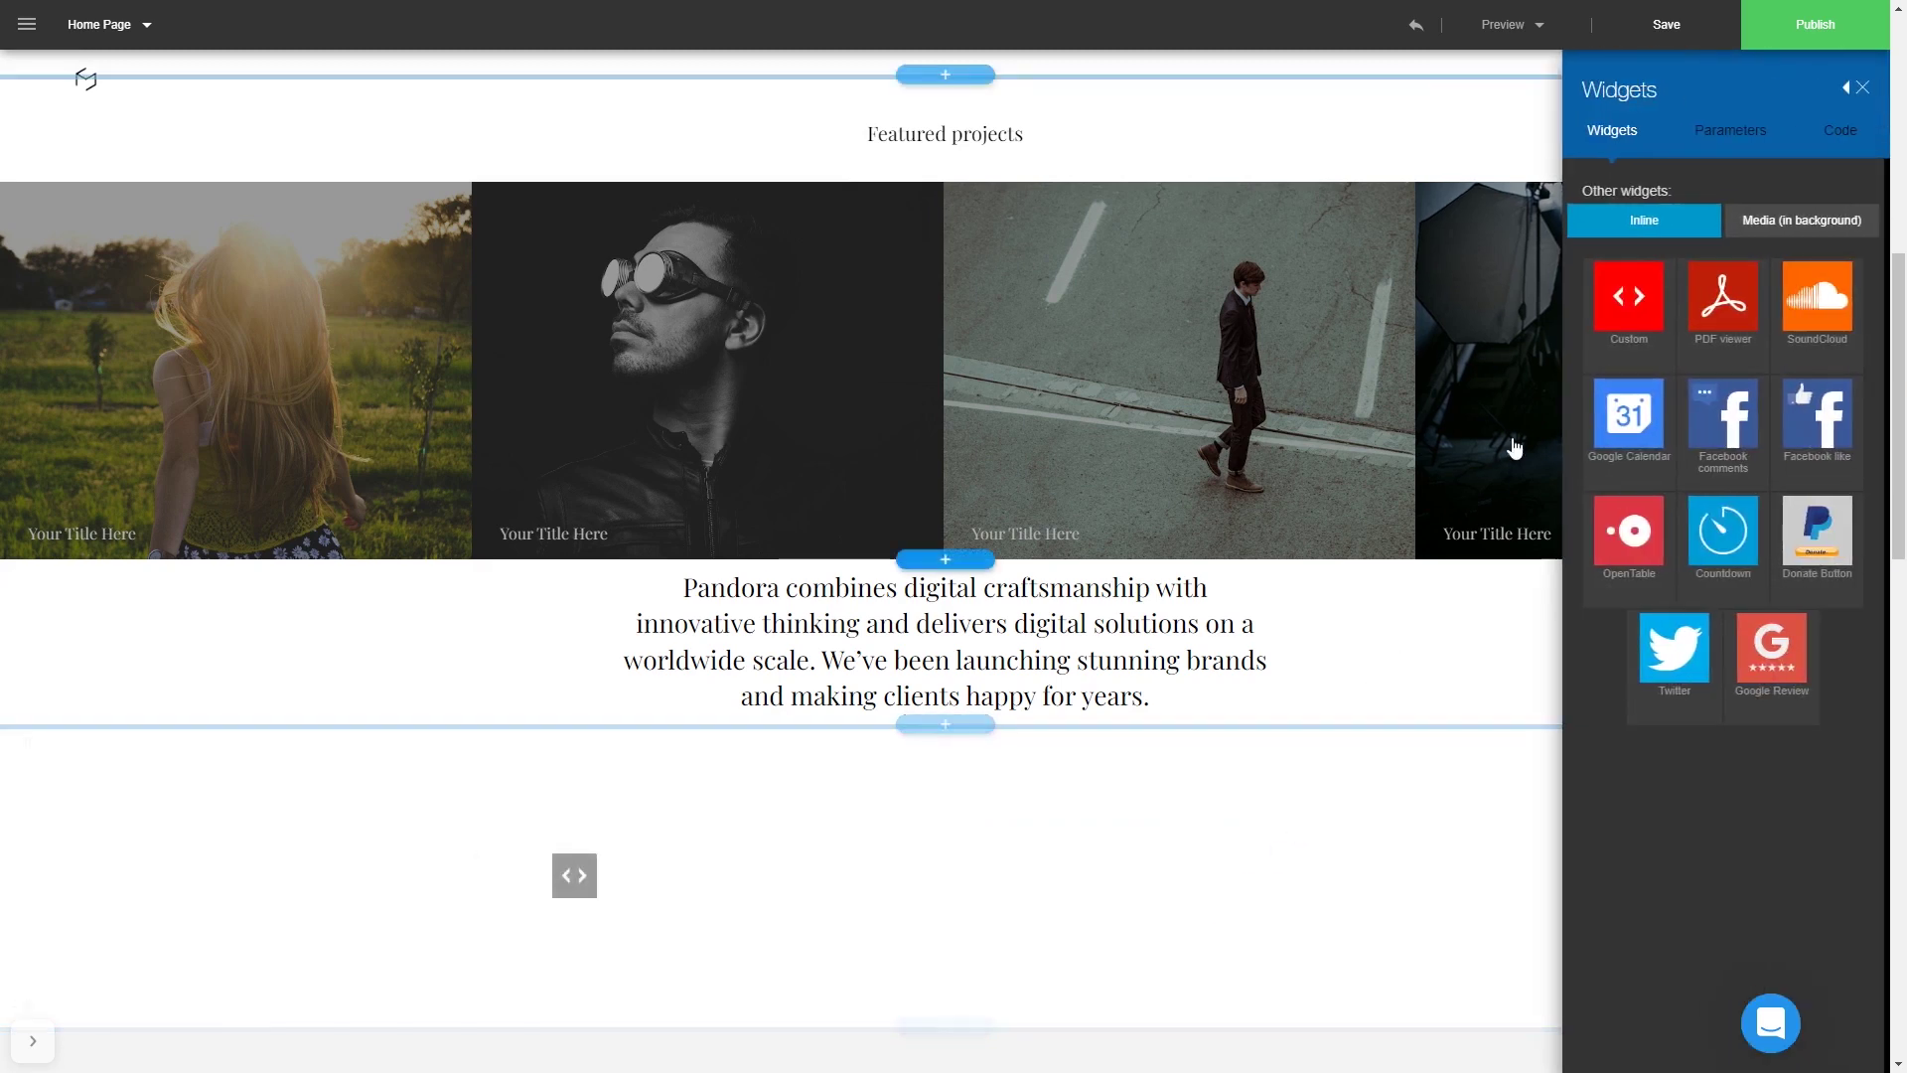
Paste the Common Ninja embed code into a Custom HTML widget and save it
left_click(1640, 341)
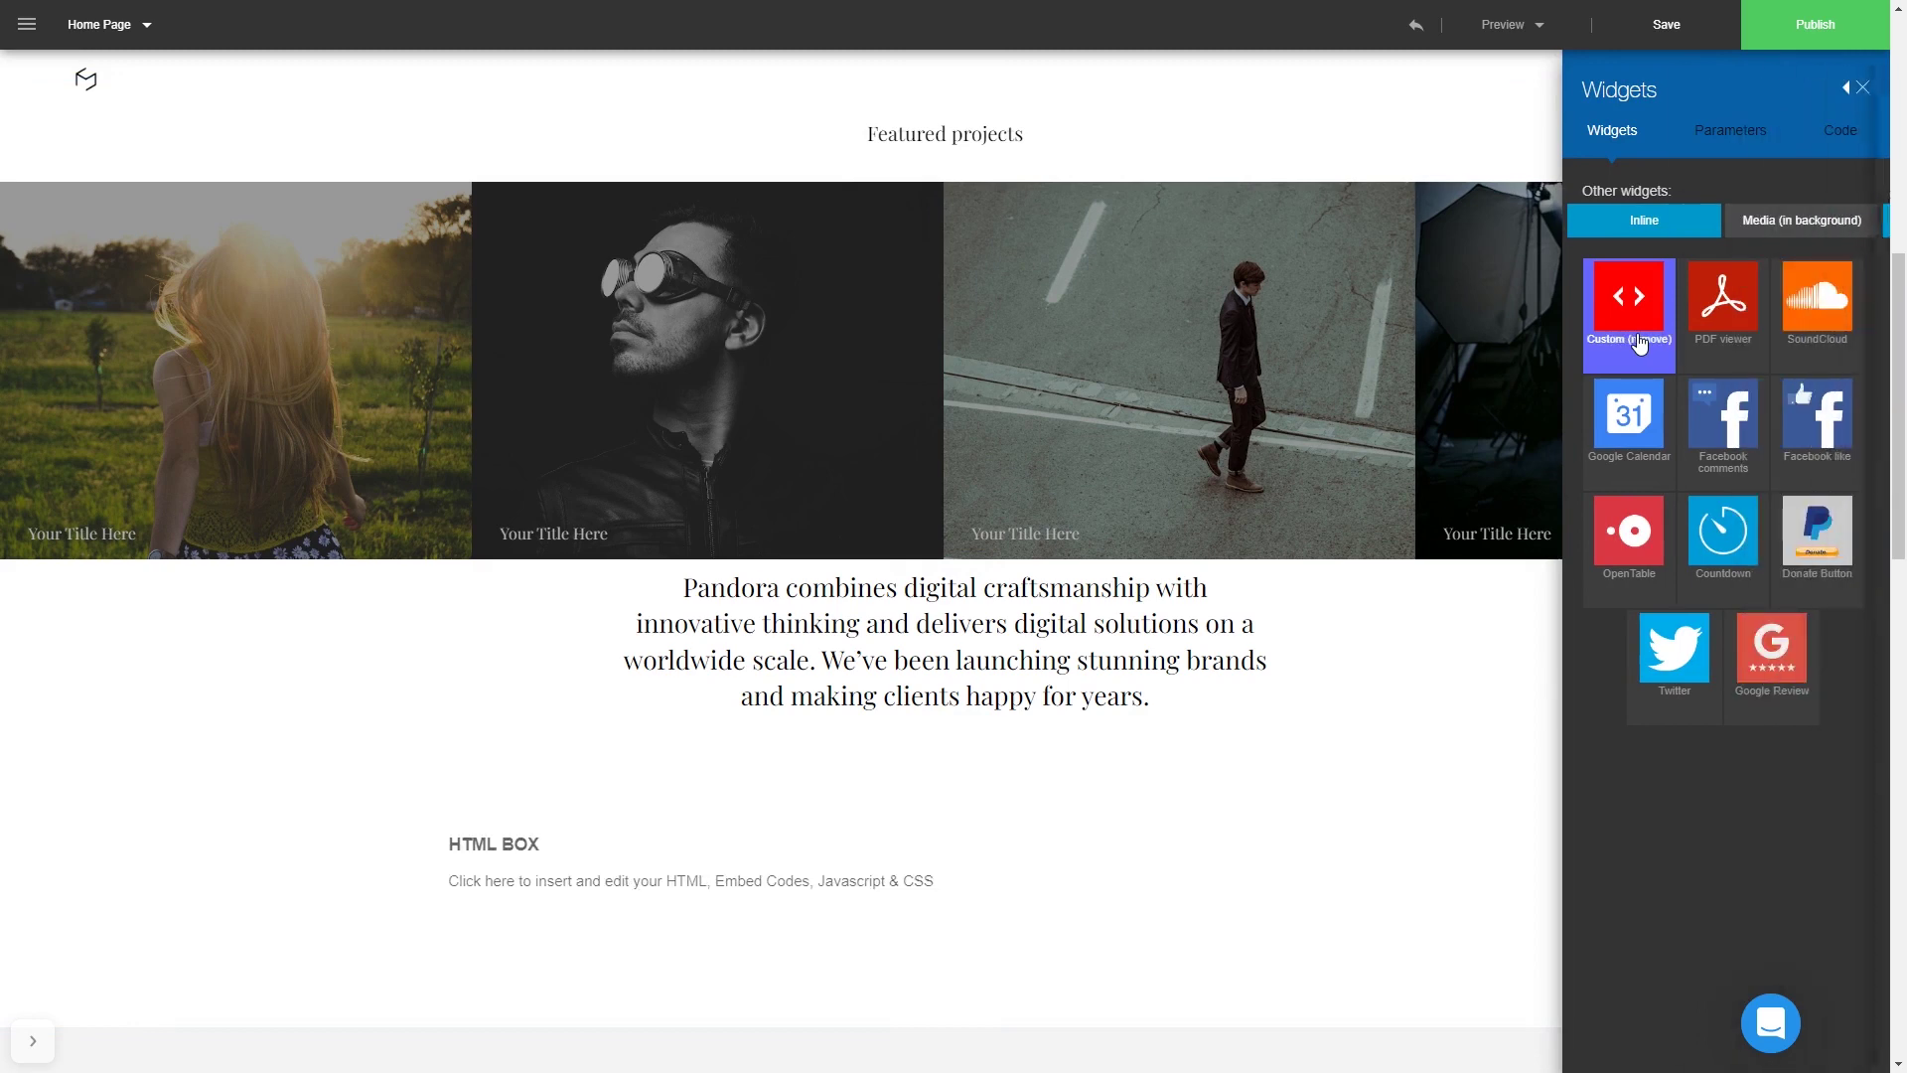
left_click(1852, 138)
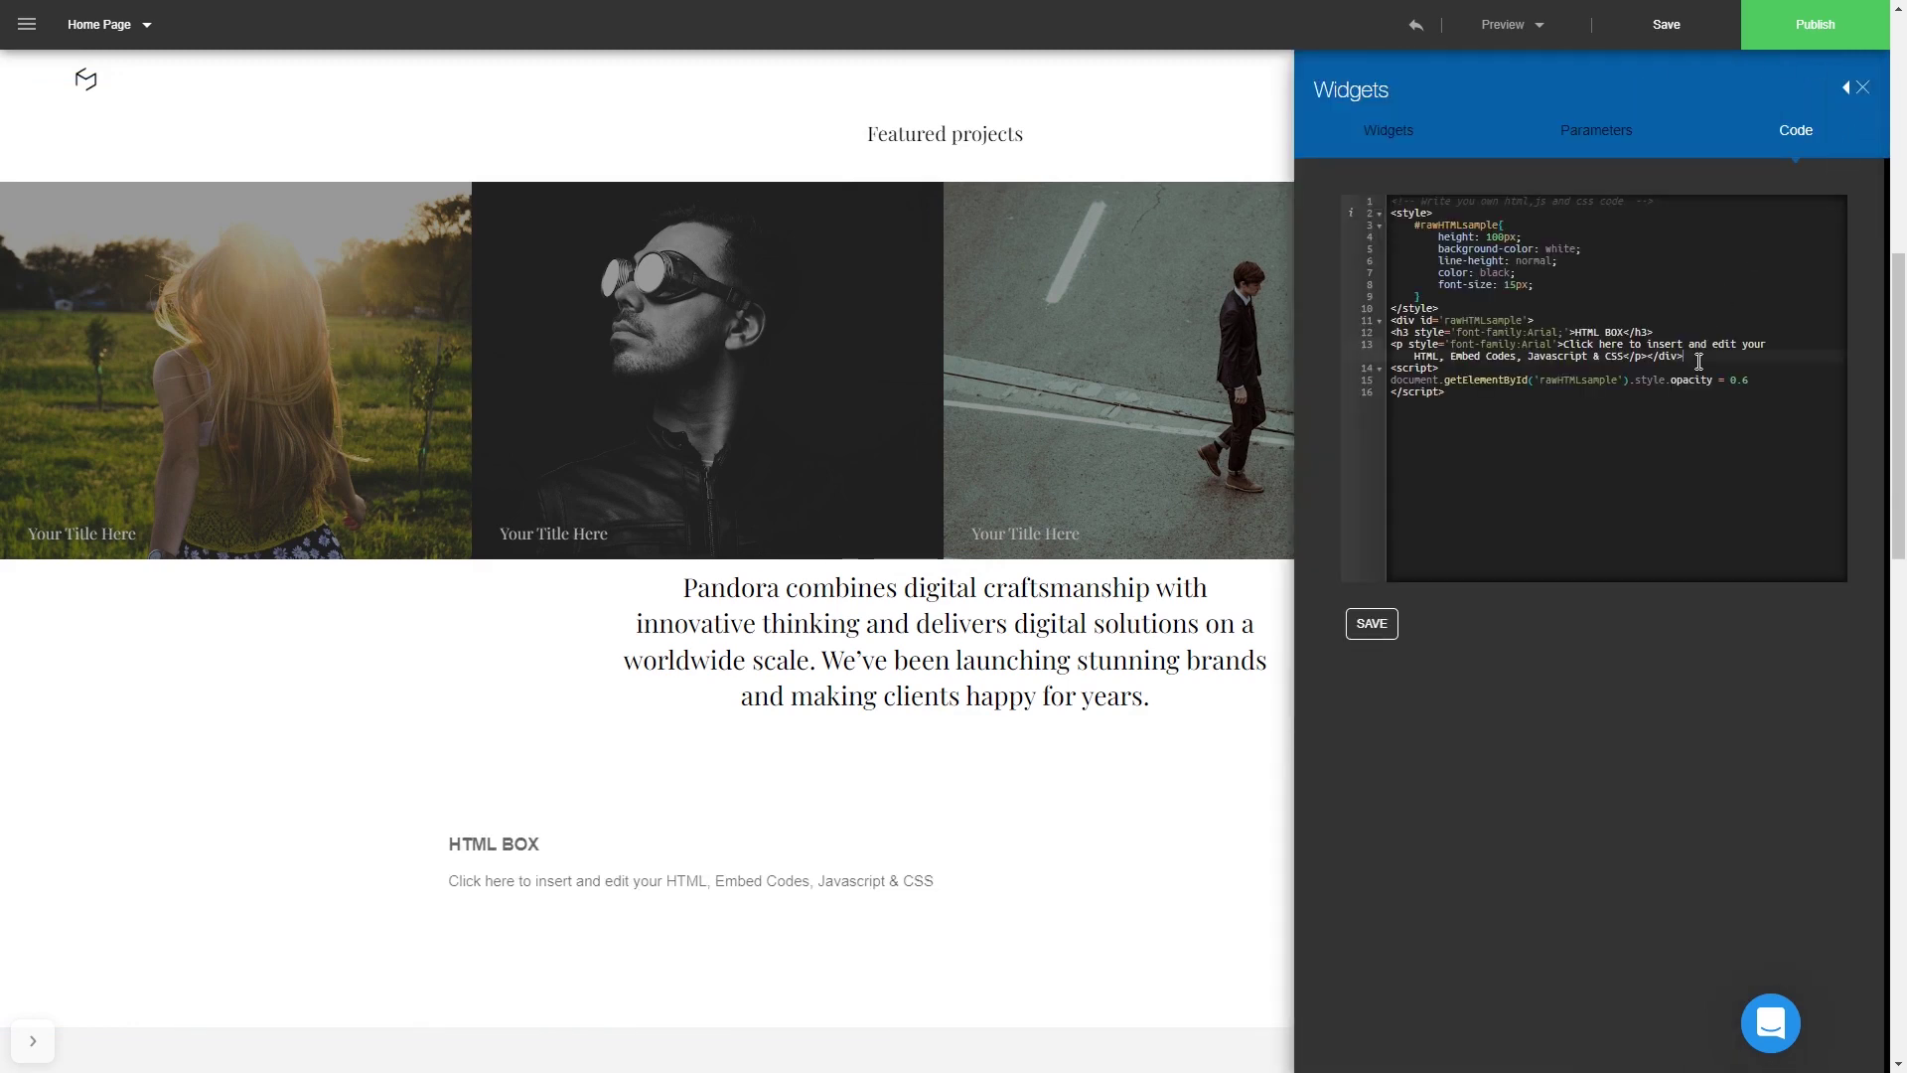
type("<script src=\"https://cdn.commoninja.com/sdk/latest/commonninja.js\" defer></script> <div class=\"commonninja_component pid-d9d064df-95e2-48b3-b2d0-8980c2cb5bf6\"></div>")
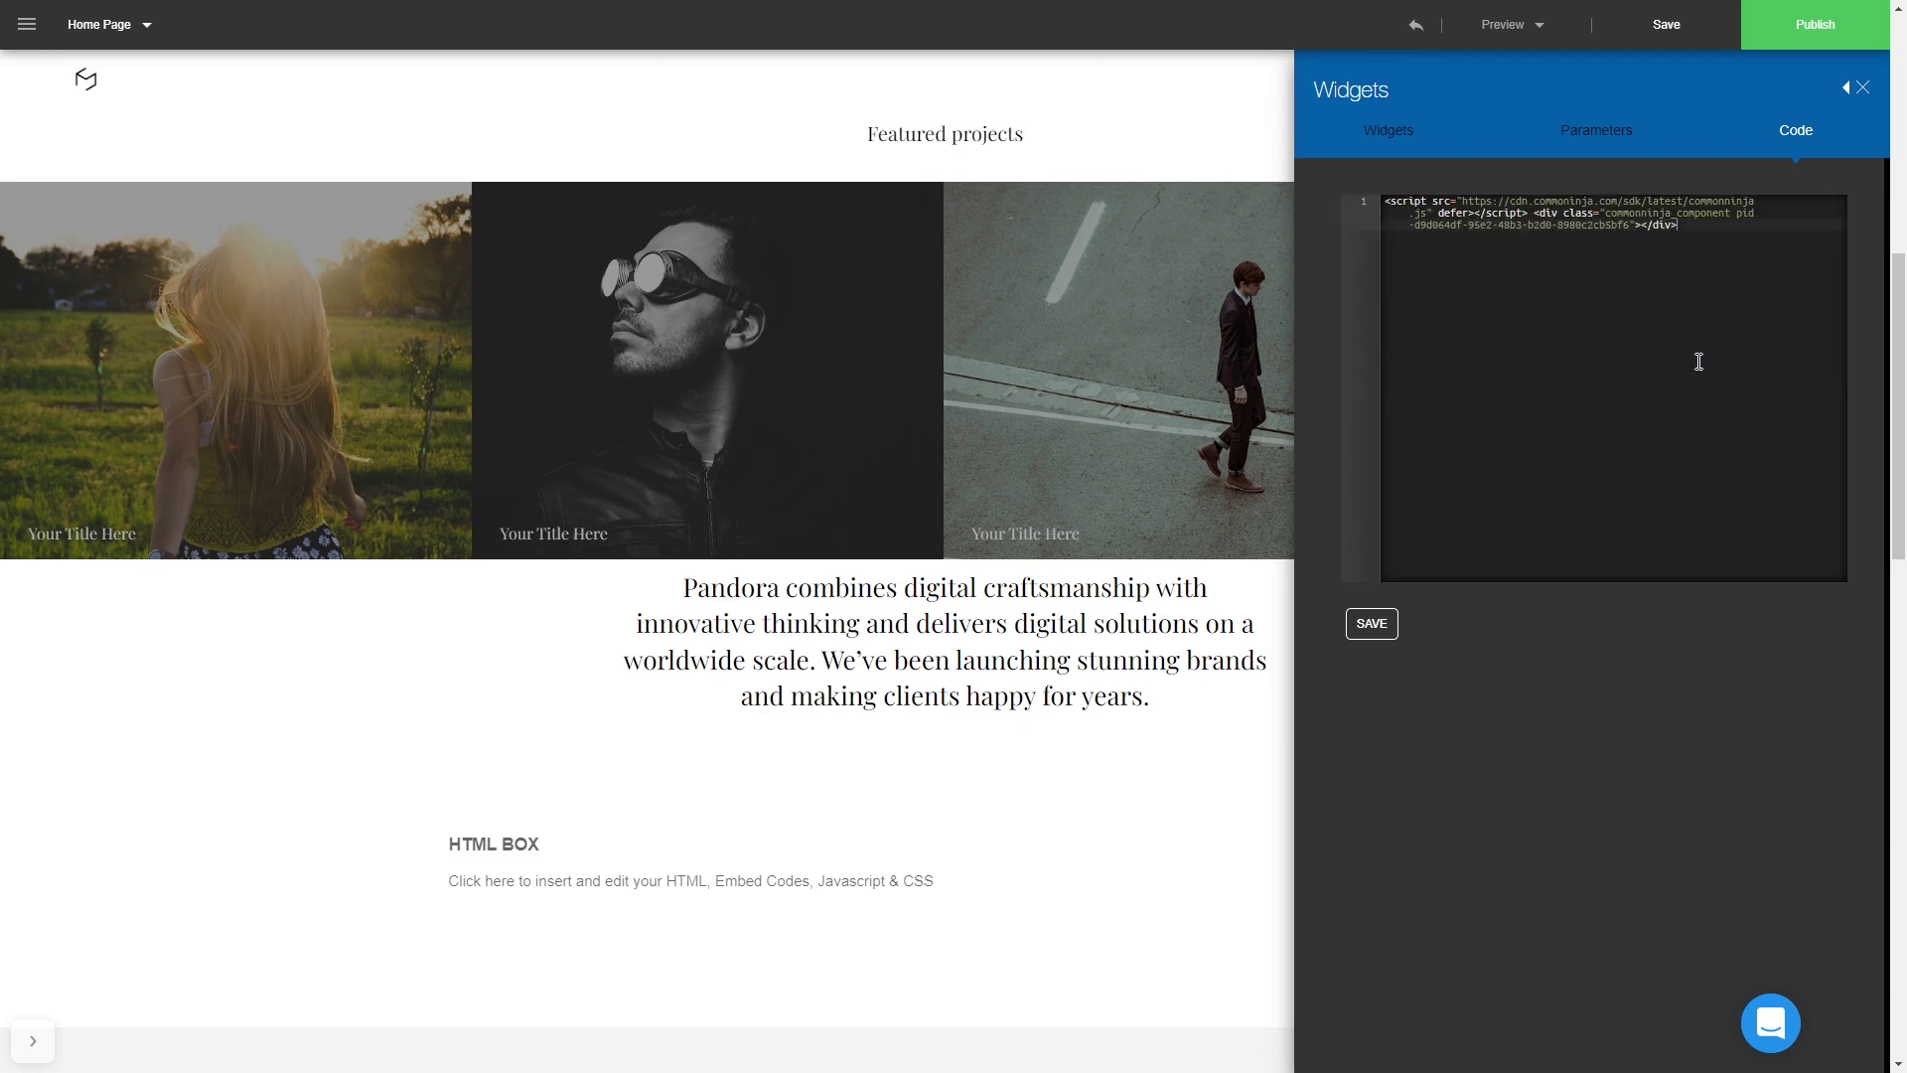
left_click(1374, 625)
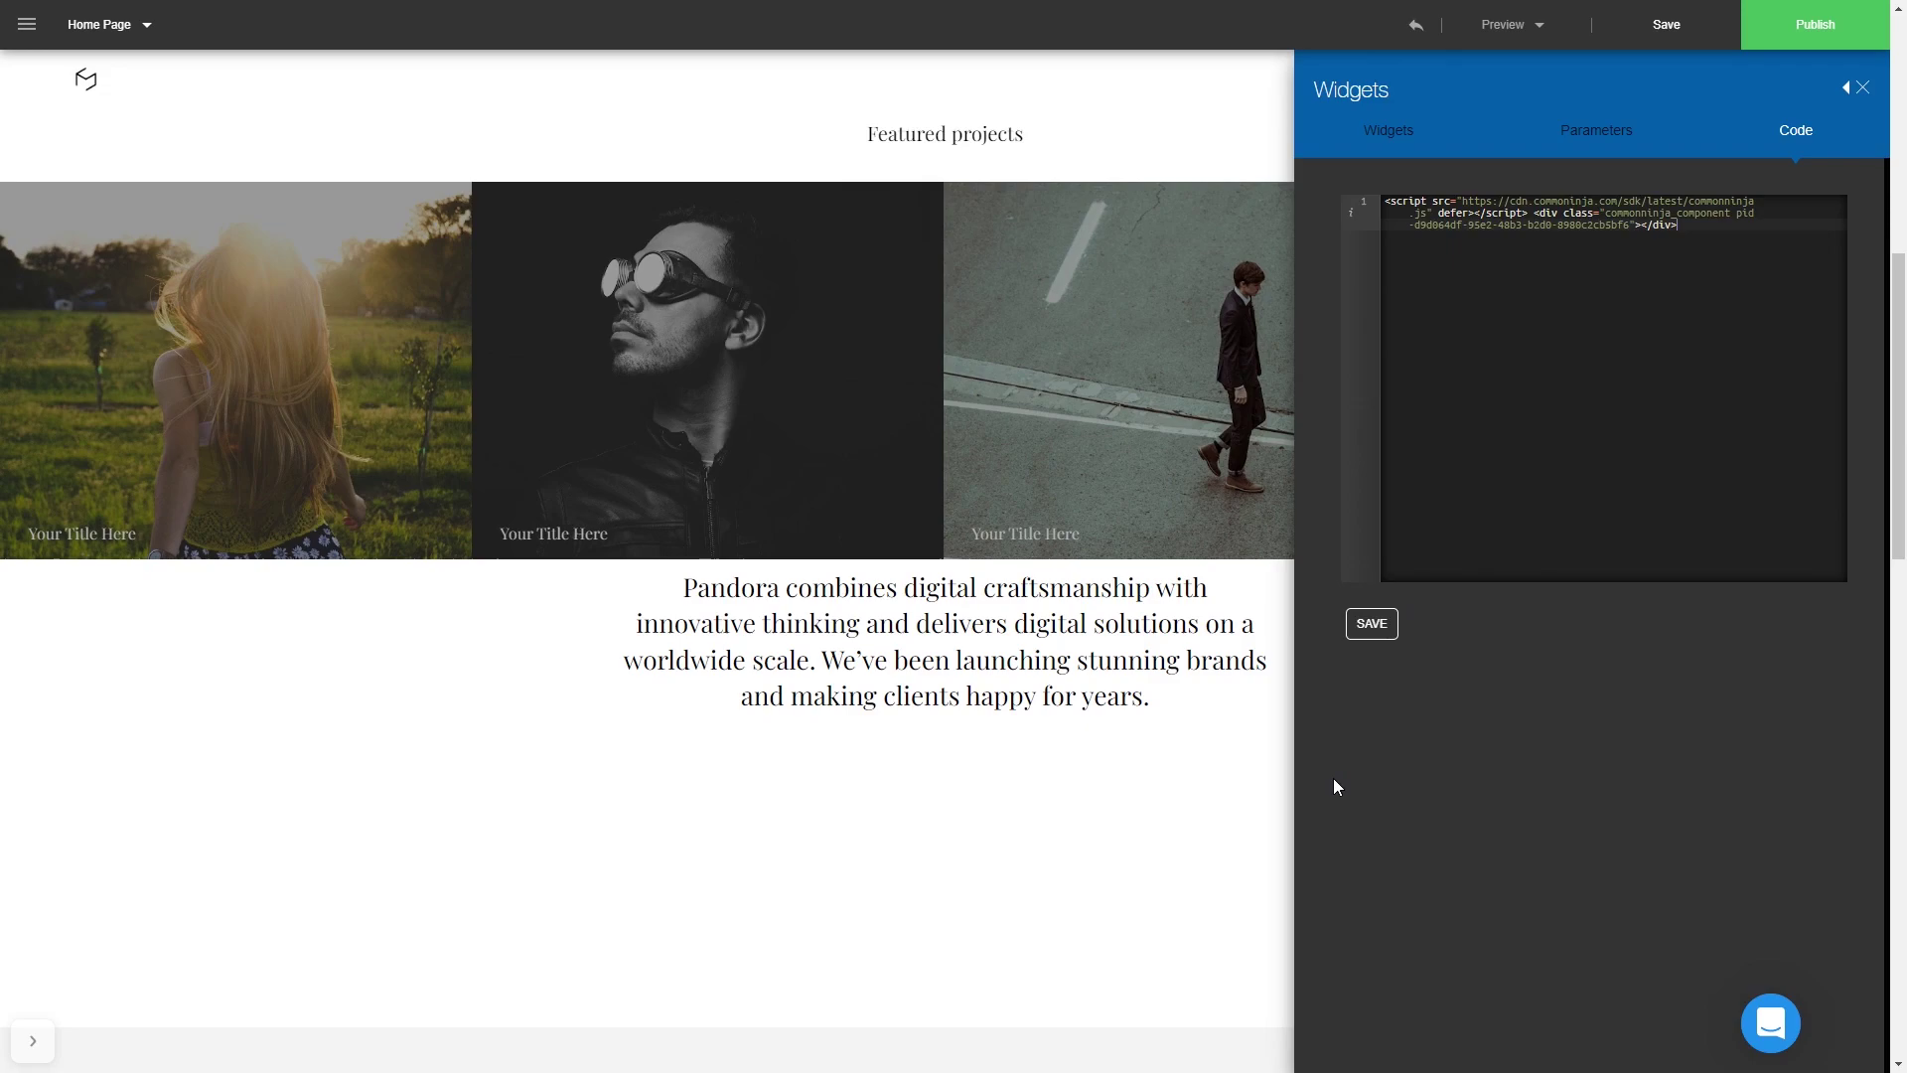